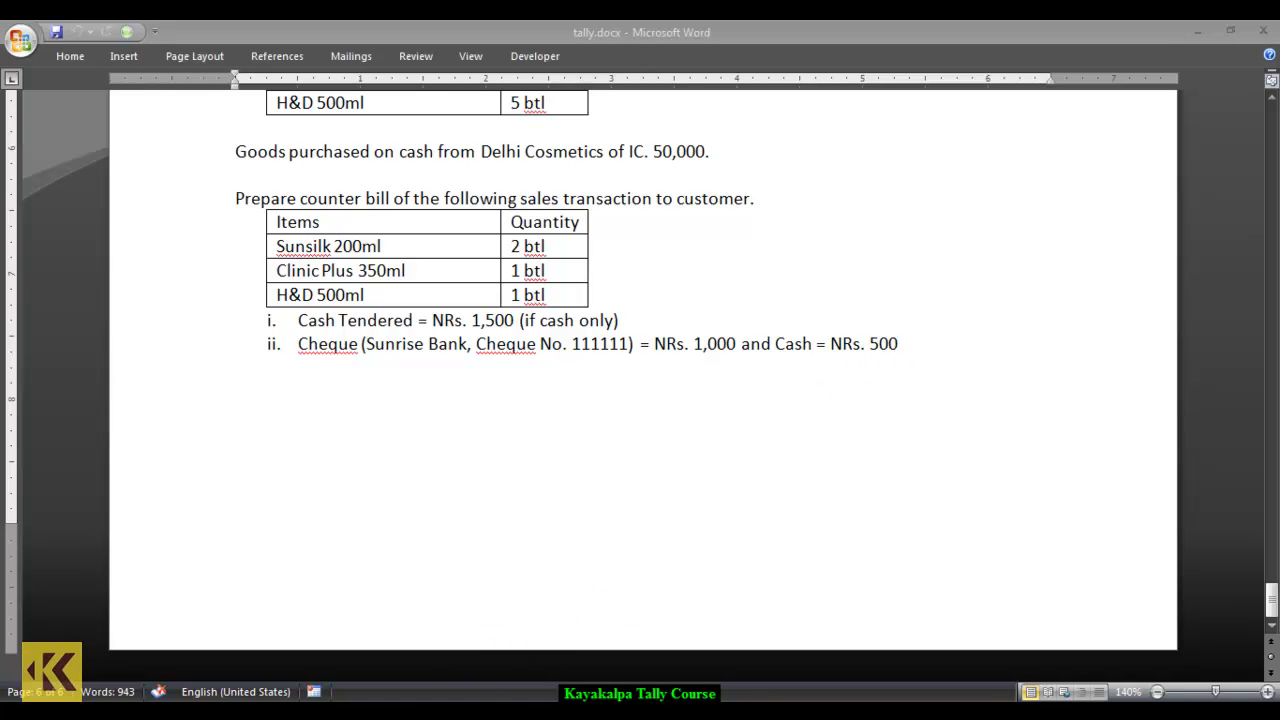
Switch to Tally.ERP 9 and open the creation form for a new voucher type under the accounts masters
click(490, 712)
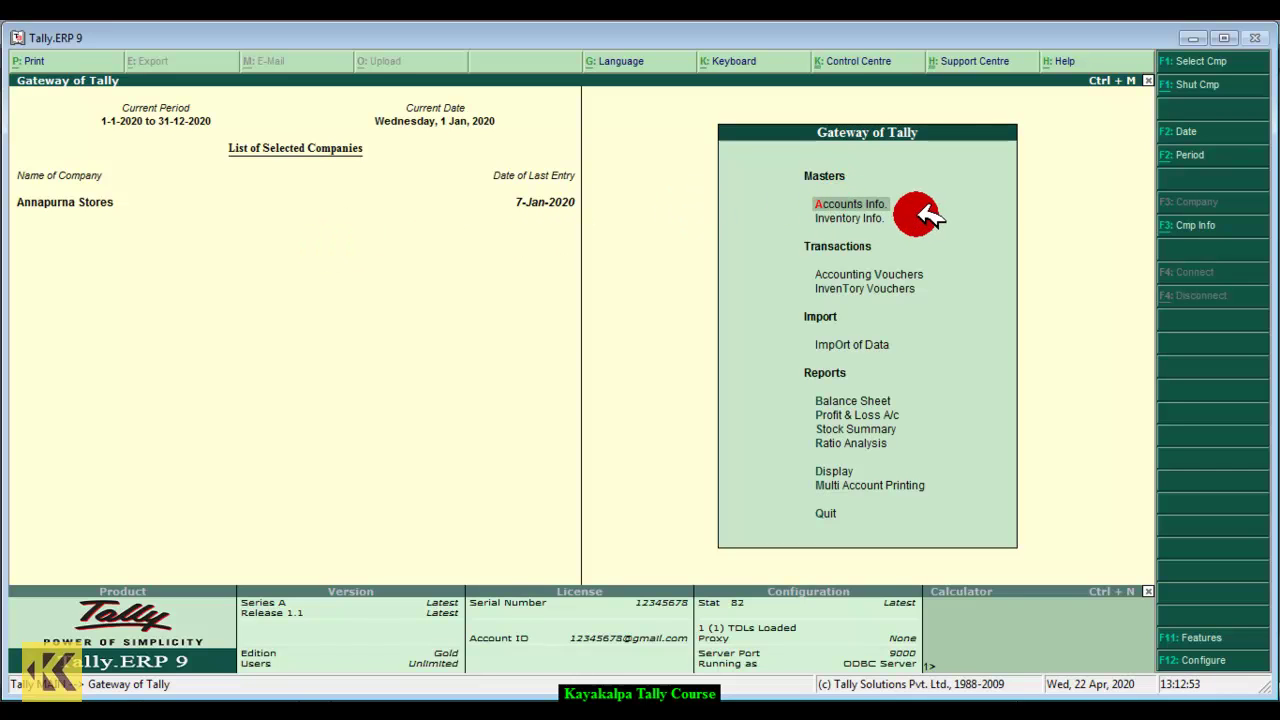
key(Return)
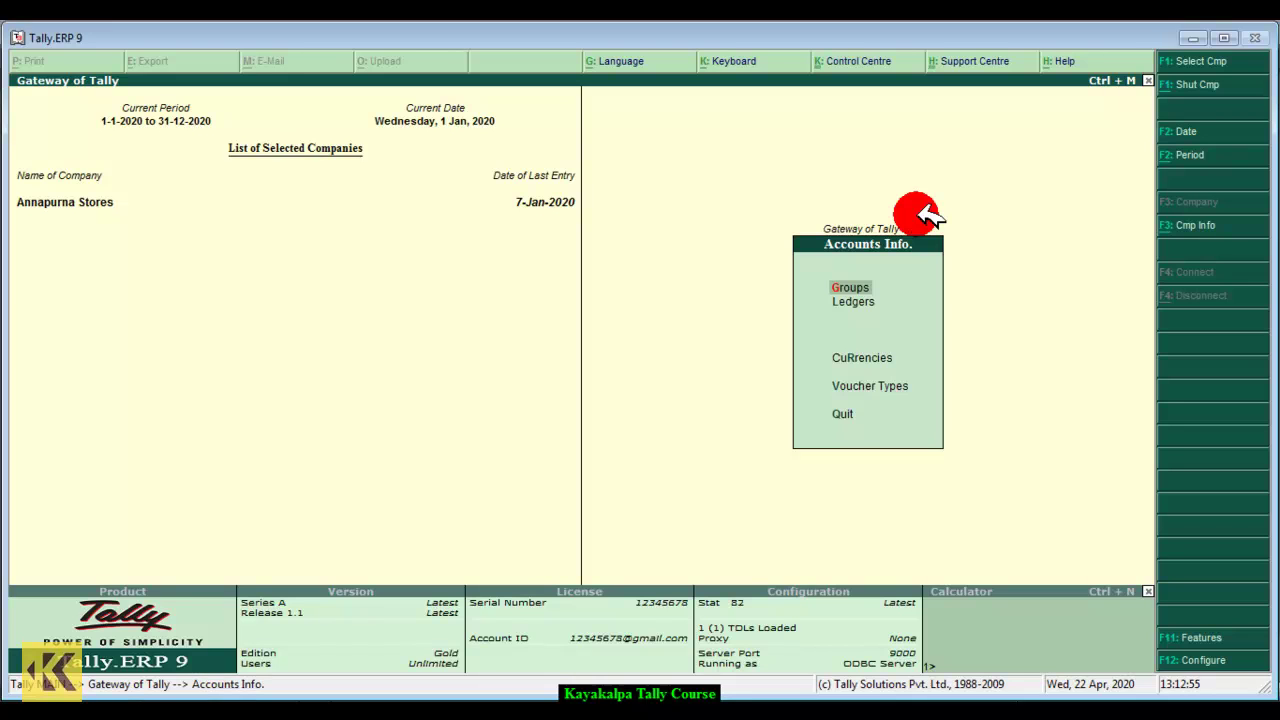
key(Down)
key(Down)
key(Down)
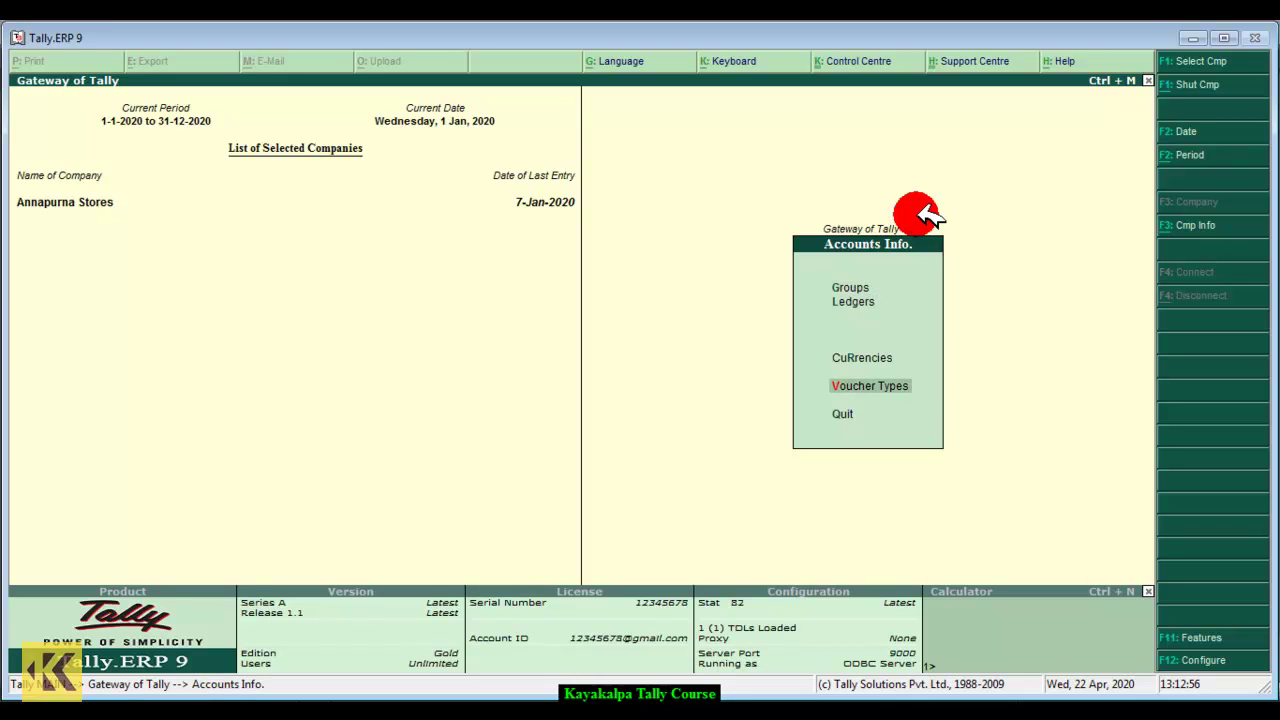
click(926, 388)
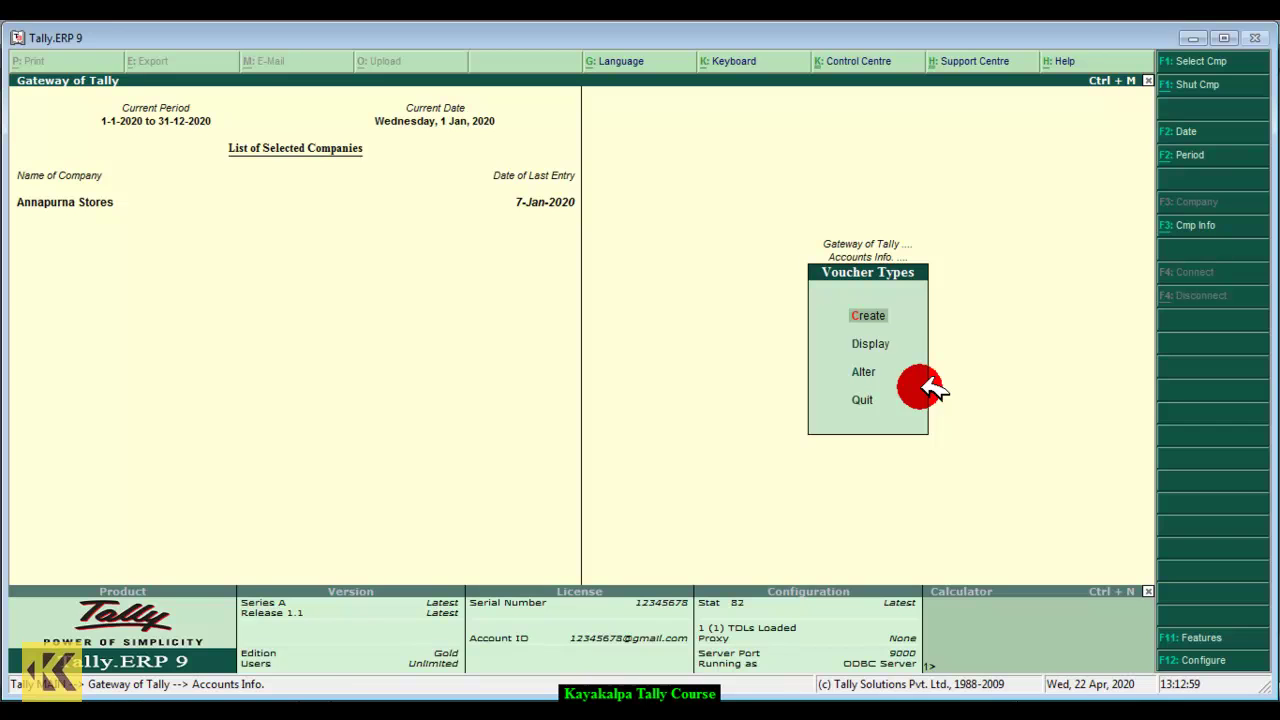
click(868, 315)
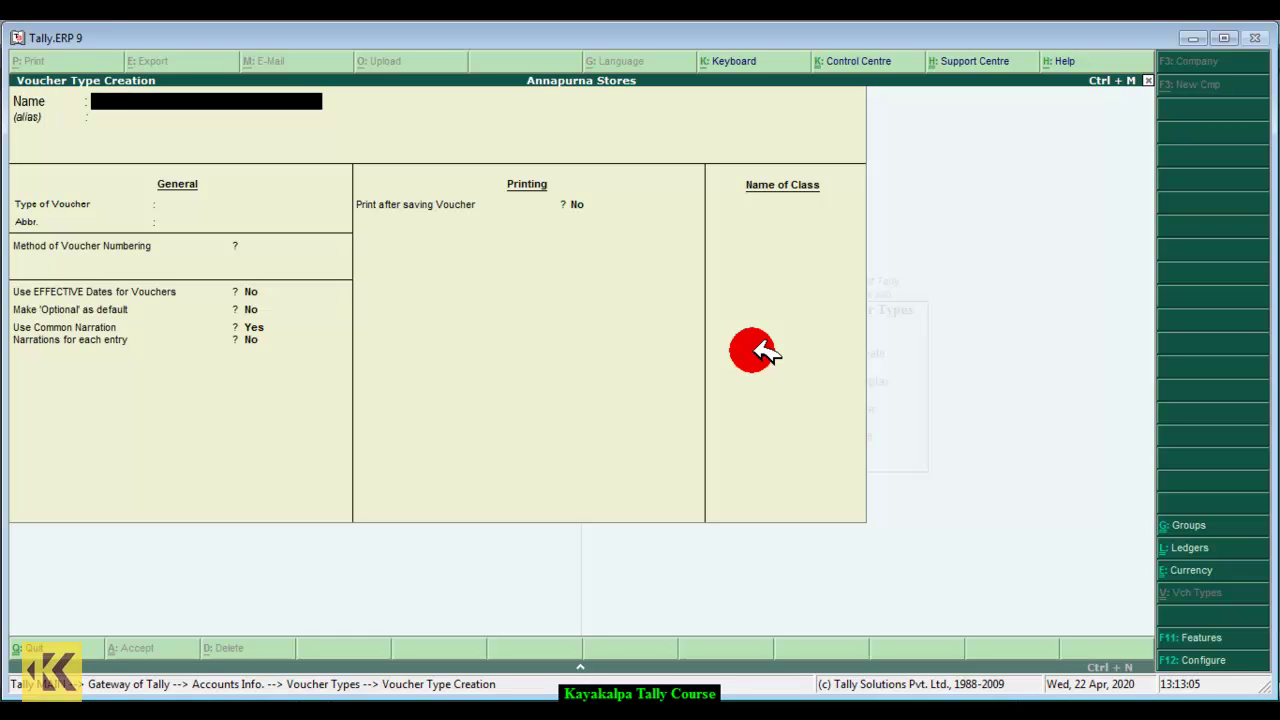
Name the voucher type Counter Bill and base it on the Sales type, keeping the abbreviation Sale
text(Counter Bill)
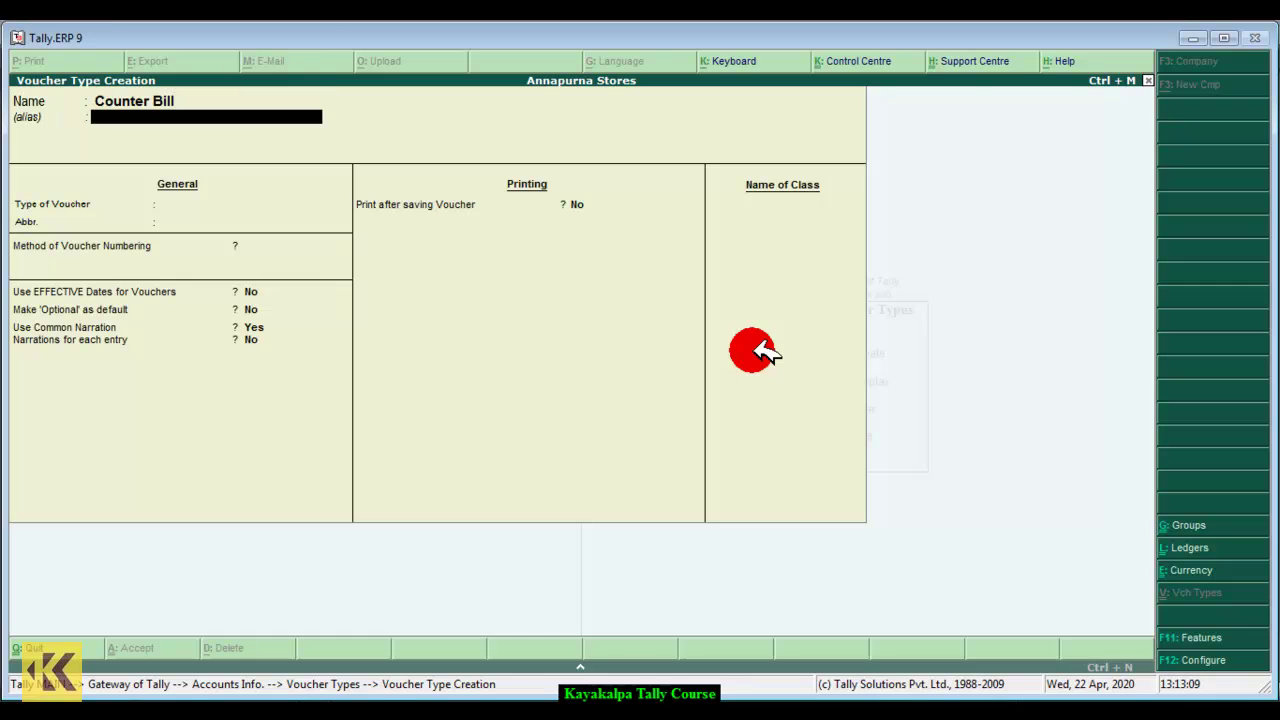
key(Return)
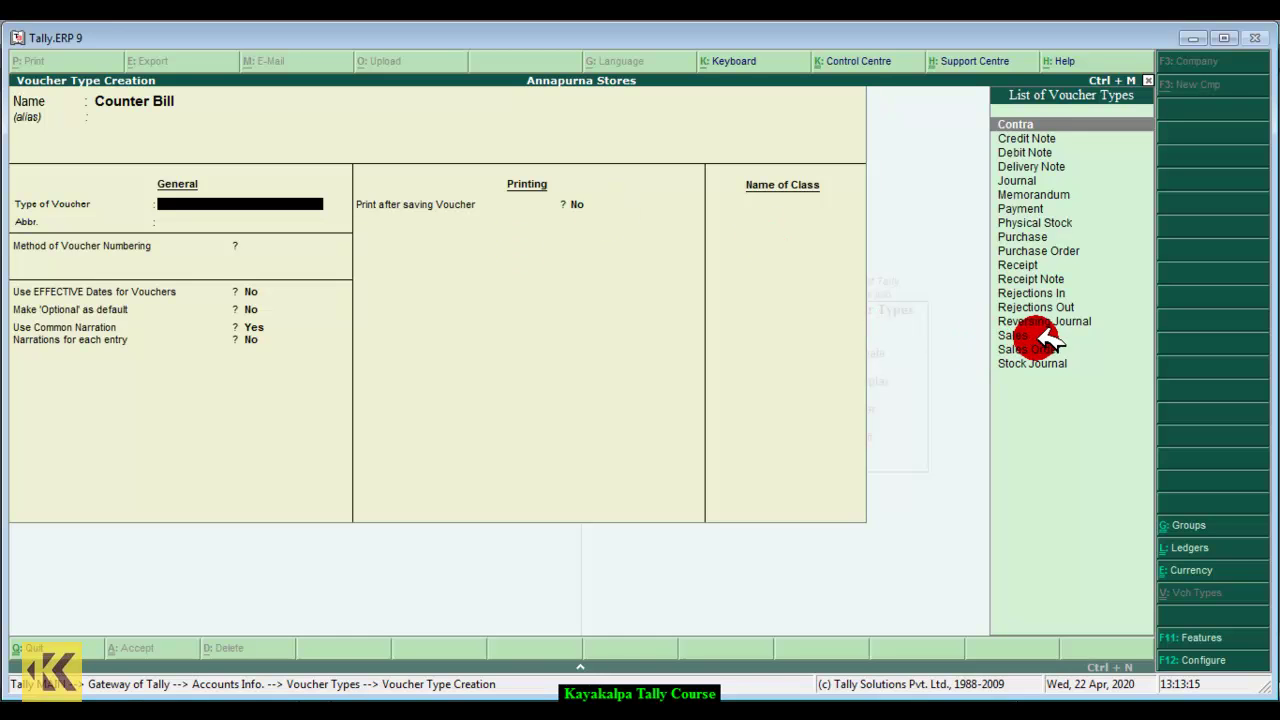
key(Down)
key(Down)
key(Down)
key(Down)
key(Down)
key(Down)
key(Down)
key(Down)
key(Down)
key(Down)
key(Down)
key(Down)
key(Down)
key(Down)
key(Down)
key(Return)
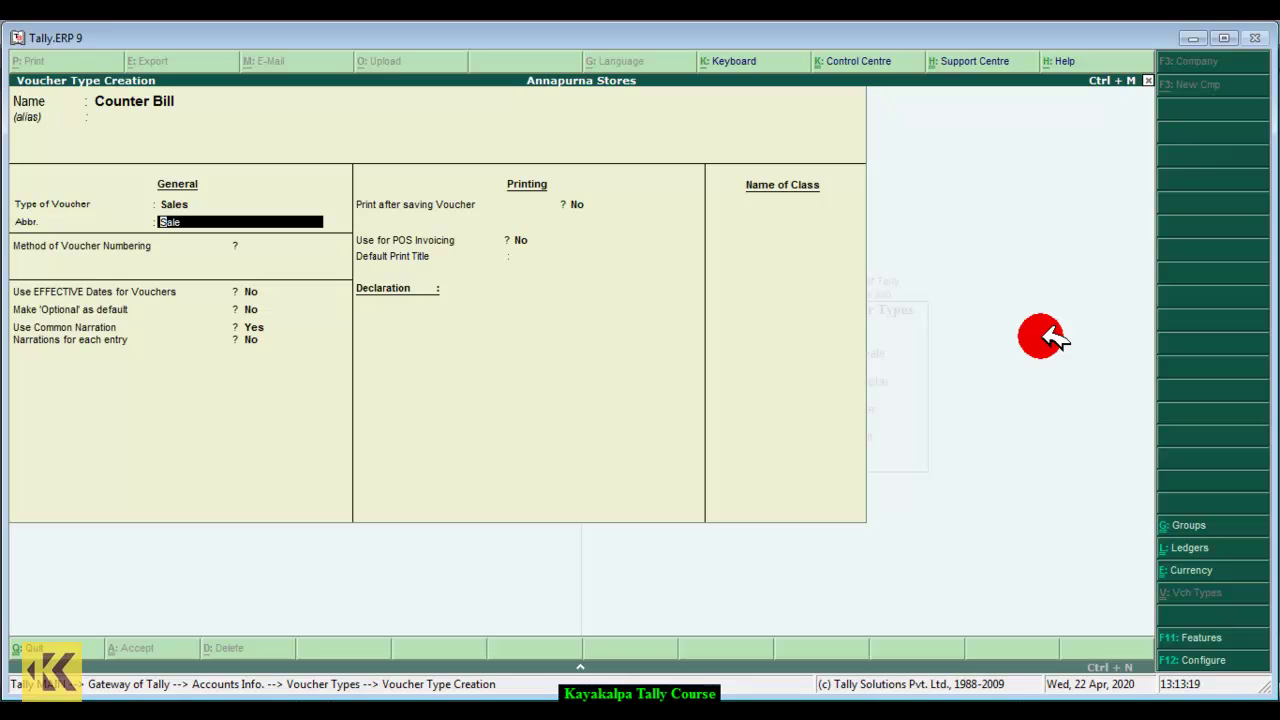
key(Return)
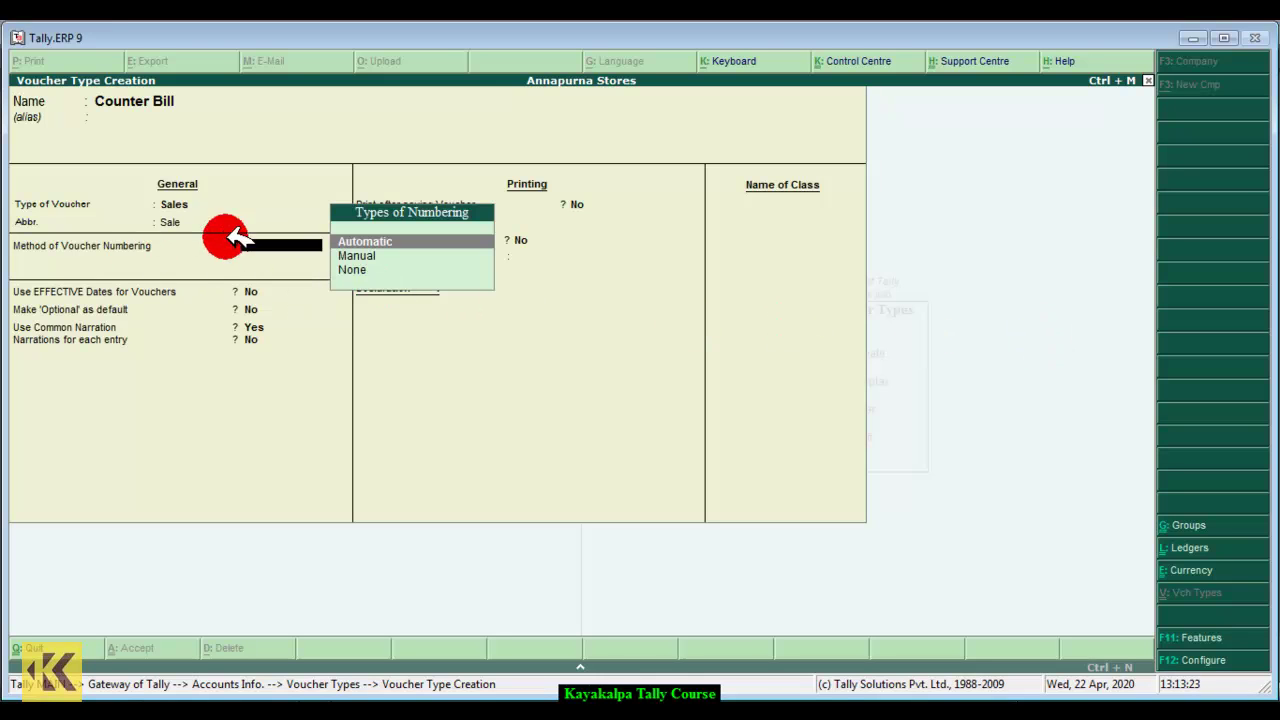
Choose Automatic voucher numbering without advance configuration, and keep the default date, optional and narration settings
click(430, 243)
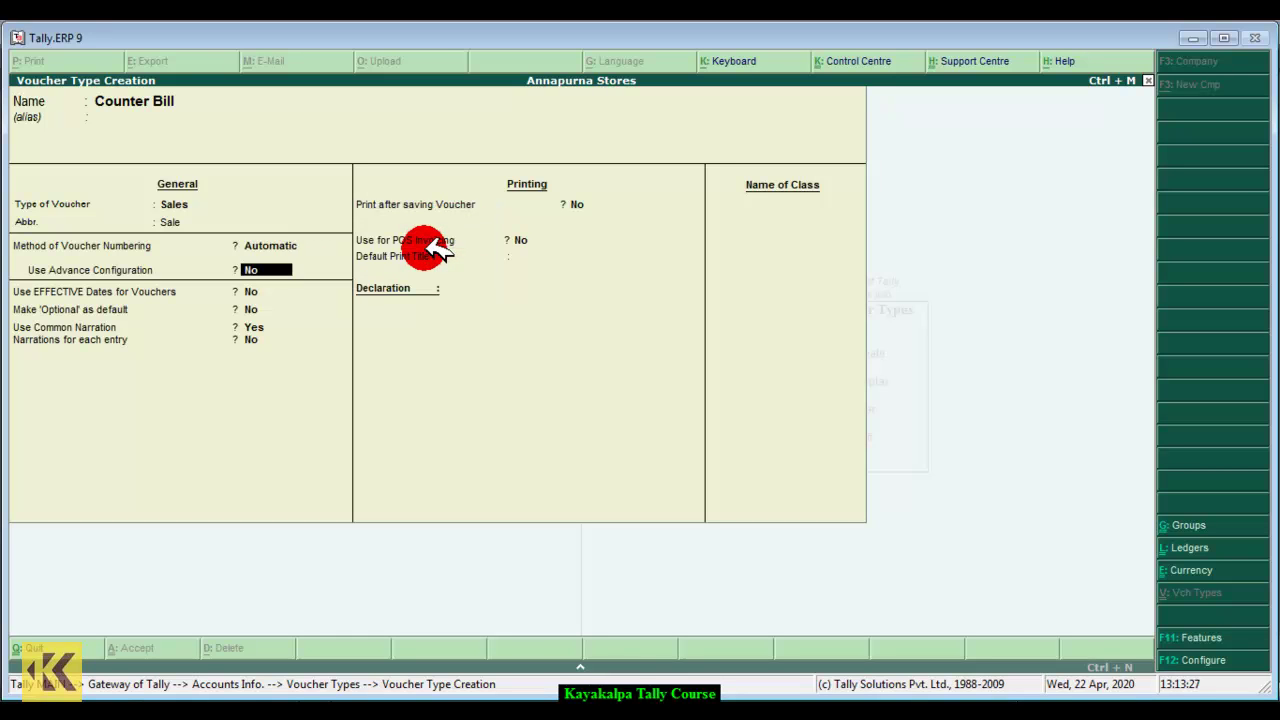
key(Return)
key(Return)
key(Return)
key(Return)
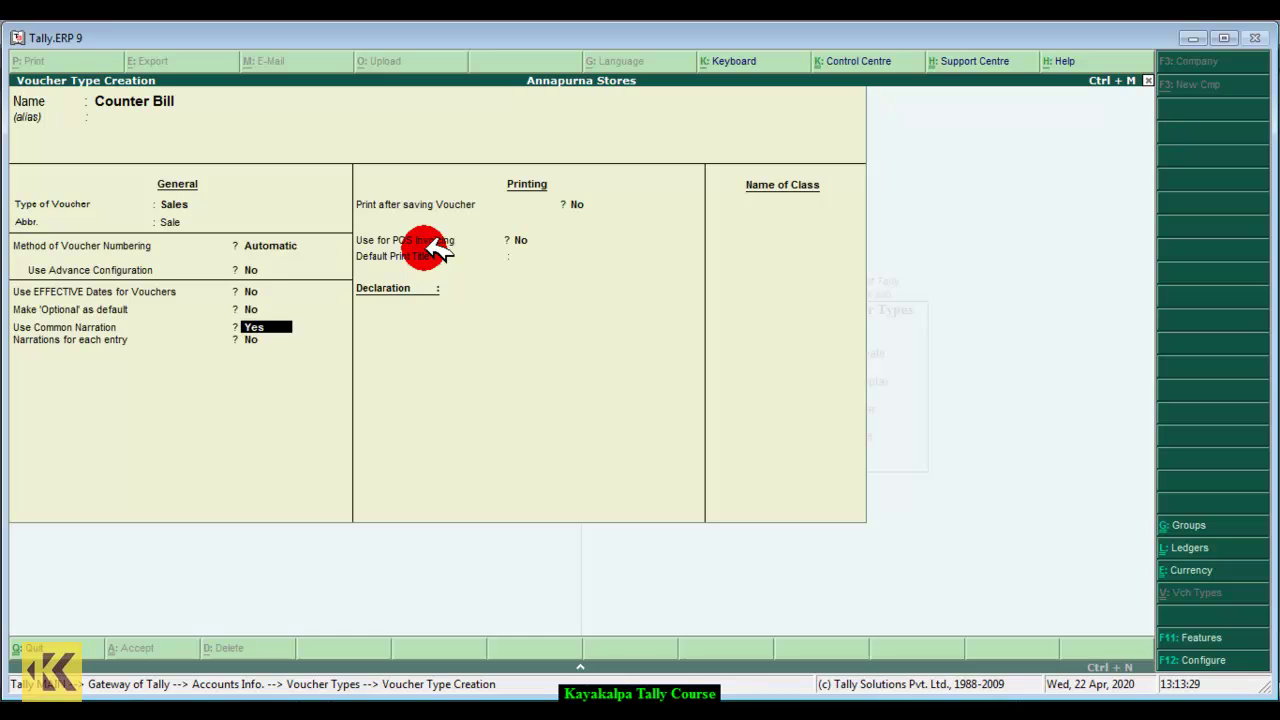
key(Return)
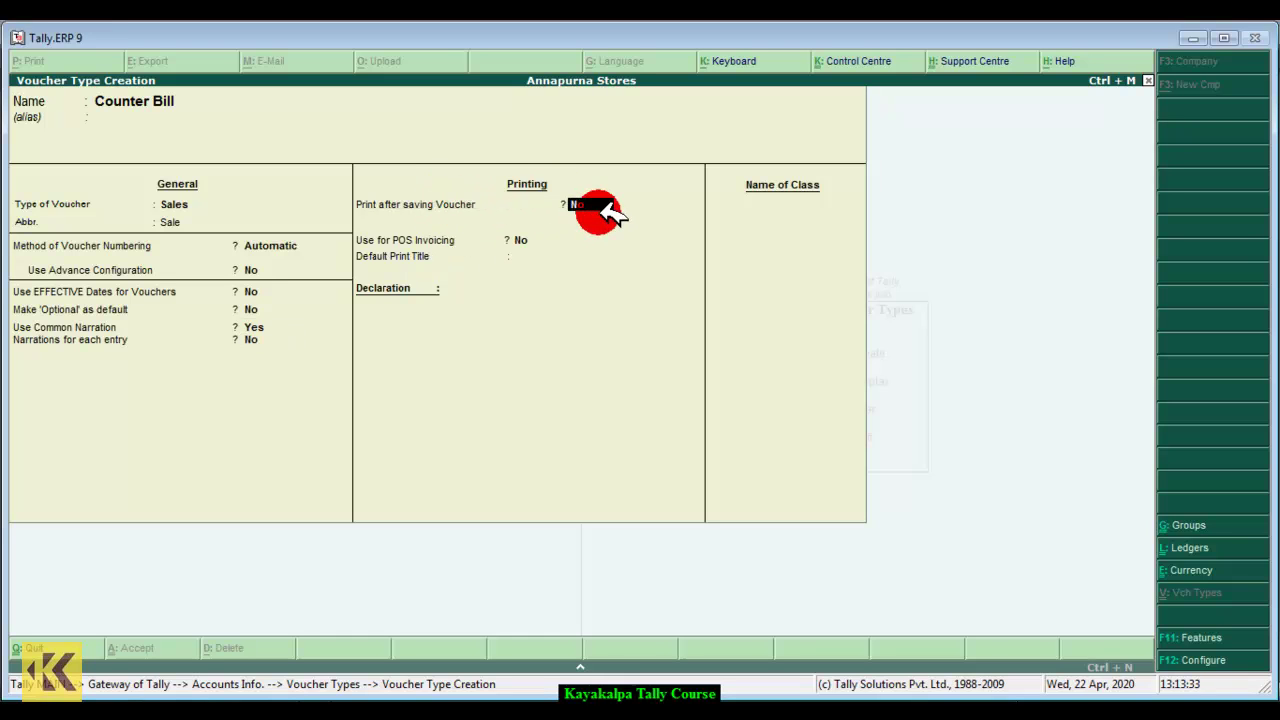
Enable printing after saving the voucher and use of the voucher type for POS invoicing
text(y)
key(Return)
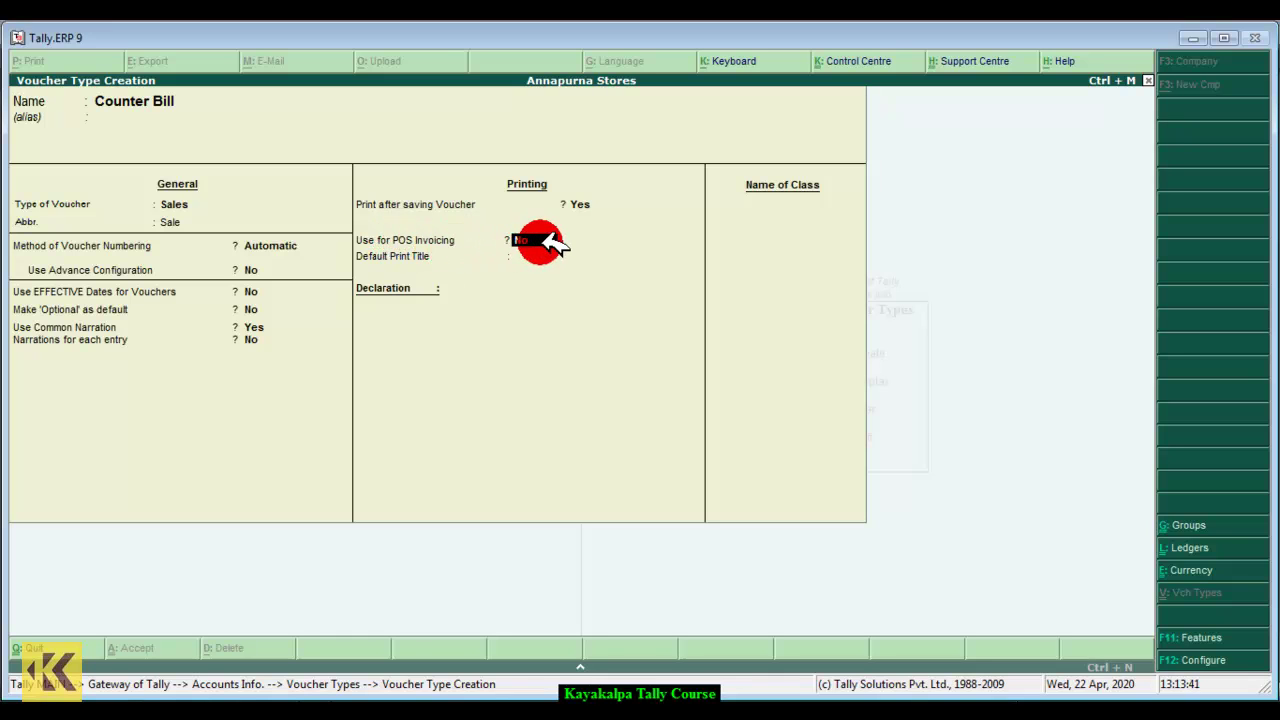
text(yes)
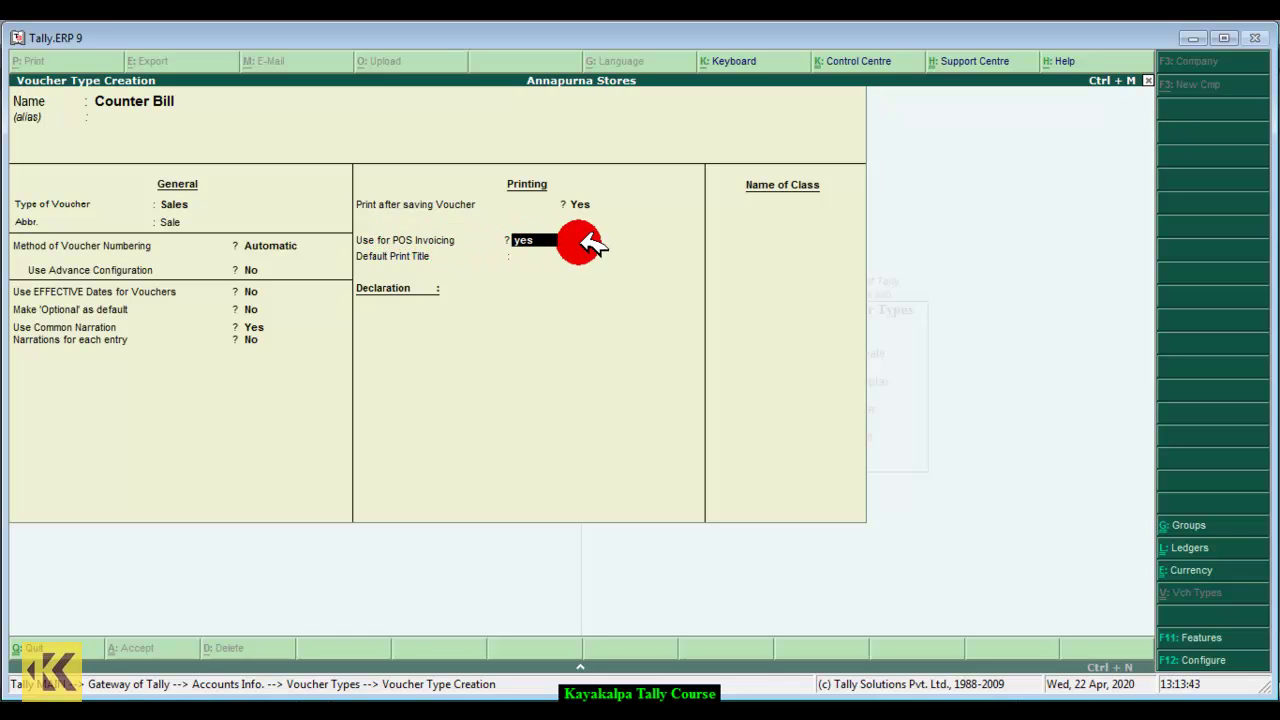
key(Return)
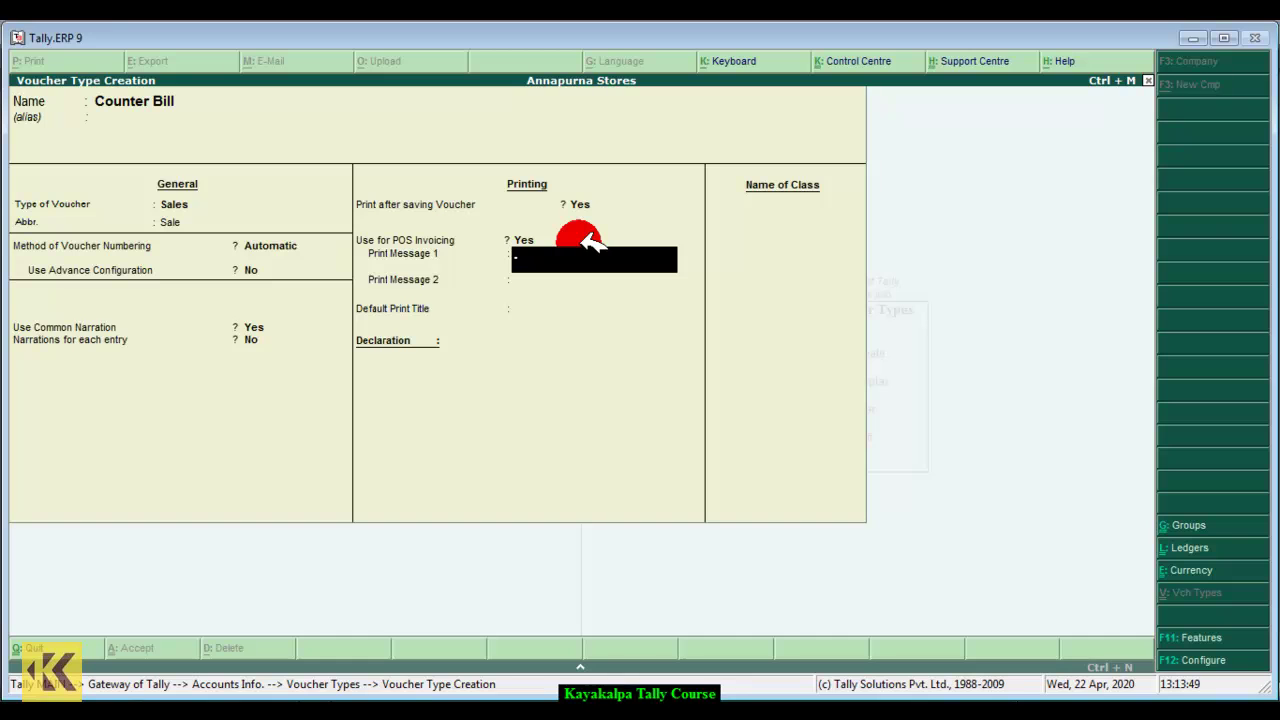
Set Print Message 1 of the POS invoice to "Thank you for visiting."
text(Thank you for visiting)
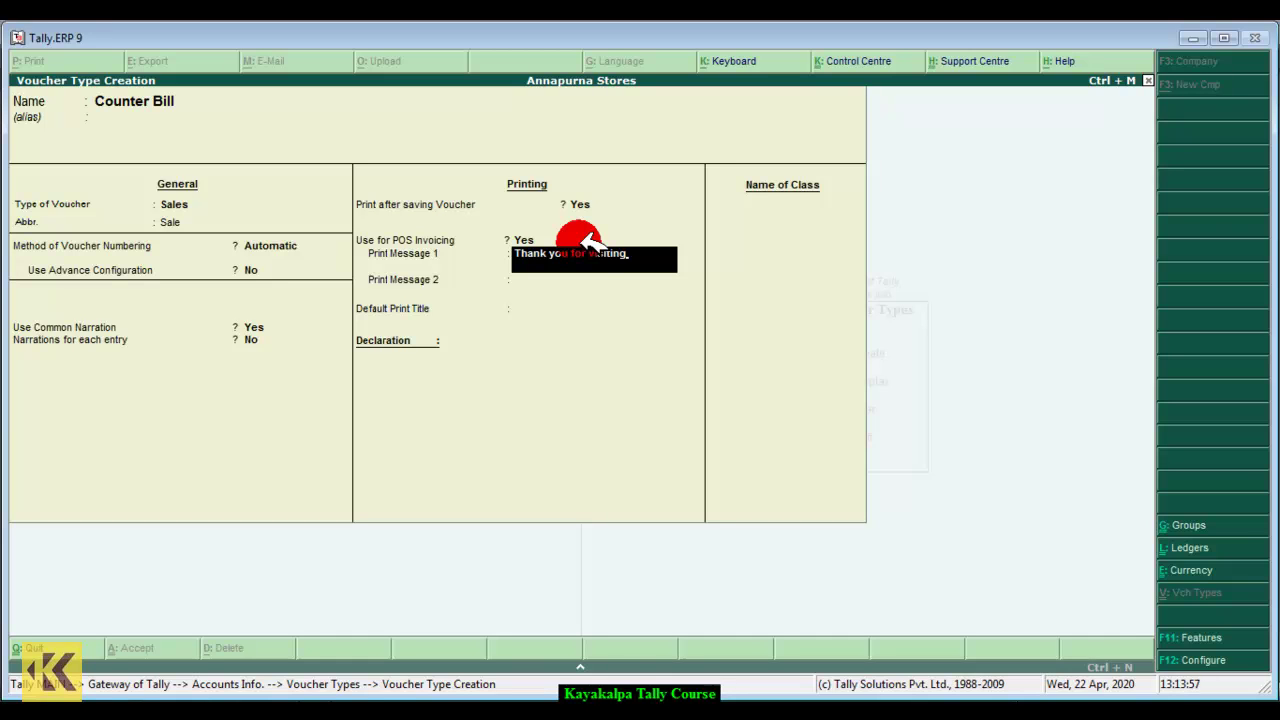
text(.)
key(Return)
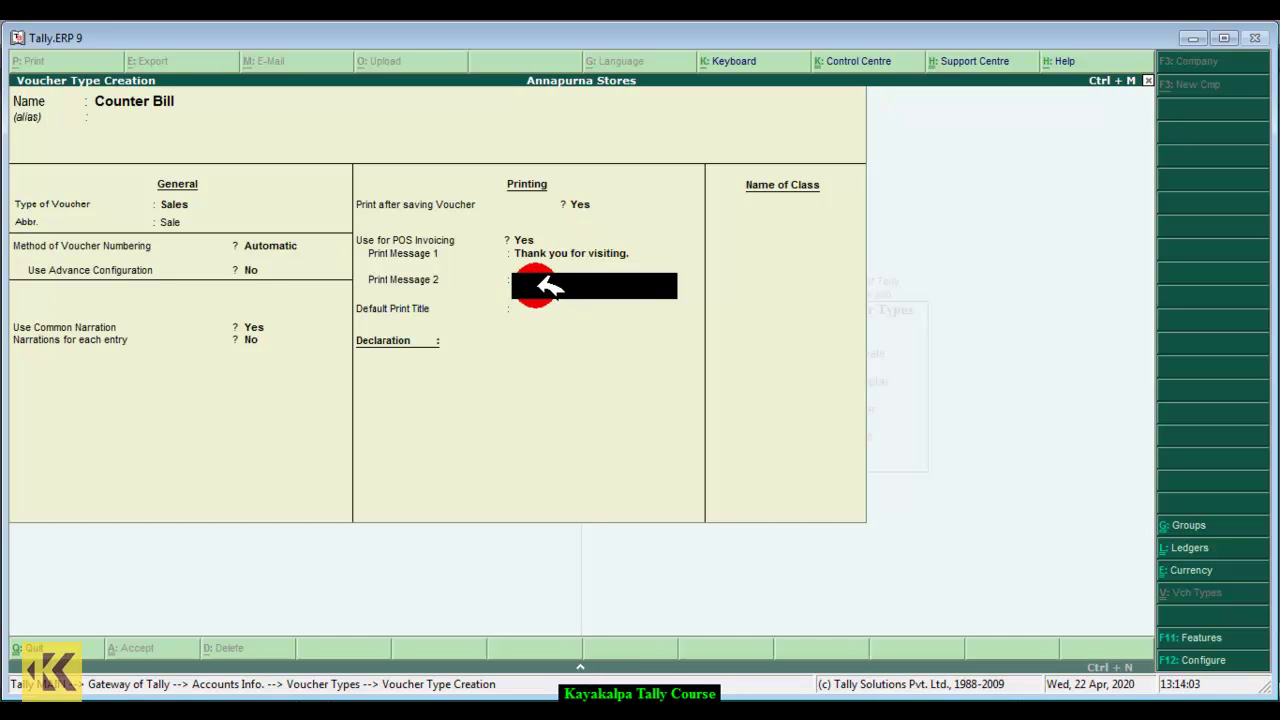
Set Print Message 2 to "The item/s that you have purchased will be refunded or exchanged if you contact within 7 days of bill"
text(The)
text(n)
text(/s ta)
text(hat you h)
text(v)
key(BackSpace)
text(ave purchased)
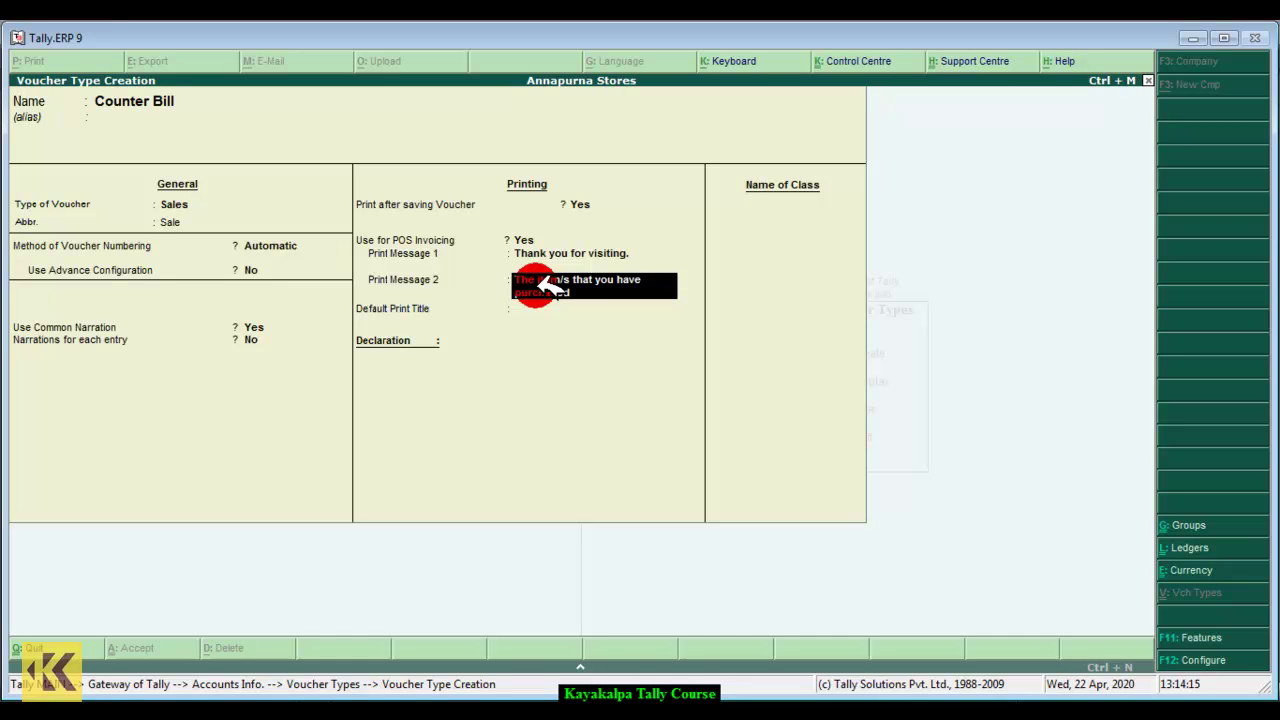
text( will)
text( be refunde)
text(d or)
text( ex)
text(cha)
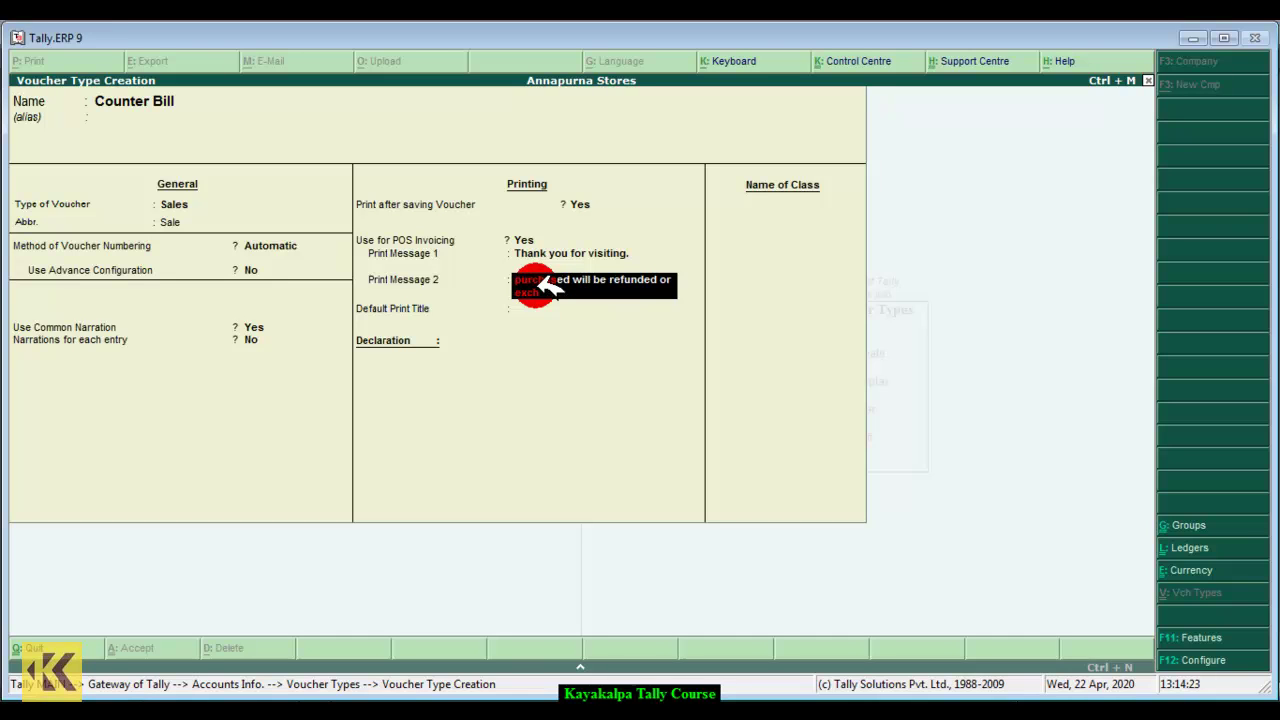
text(nged)
text( if you)
text( can)
key(BackSpace)
key(BackSpace)
text(ontact within 7 da)
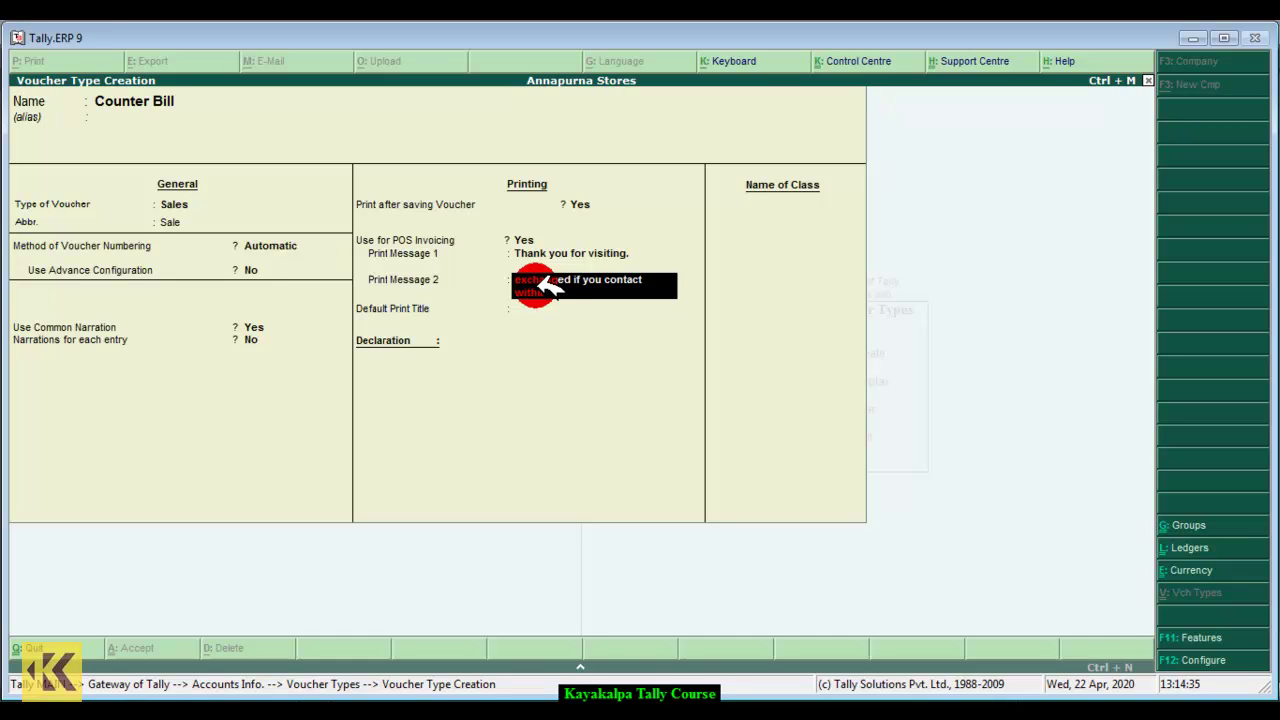
text(ys o)
key(BackSpace)
text(from the.)
key(BackSpace)
key(BackSpace)
key(BackSpace)
key(BackSpace)
key(BackSpace)
key(BackSpace)
key(BackSpace)
text(of b)
text(ille)
key(BackSpace)
key(Return)
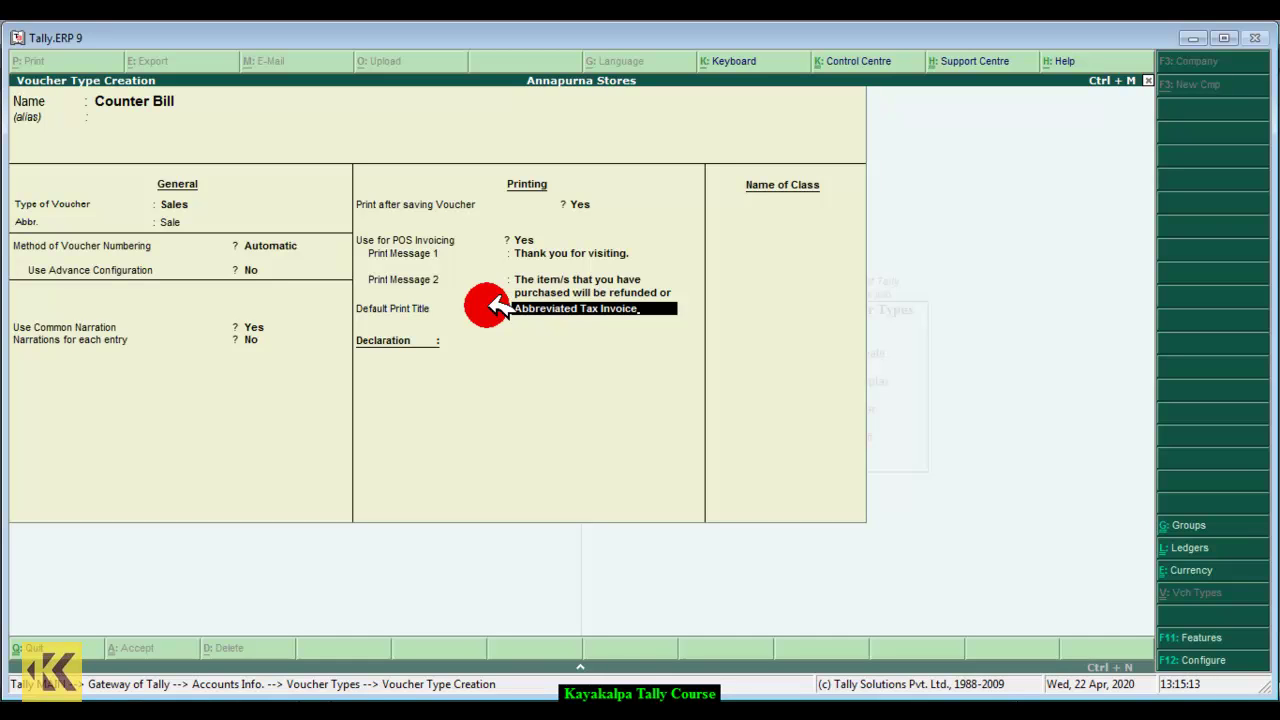
Set the default print title to Abbreviated Tax Invoice, save the voucher type and return to the Gateway of Tally
key(Return)
key(Return)
key(Return)
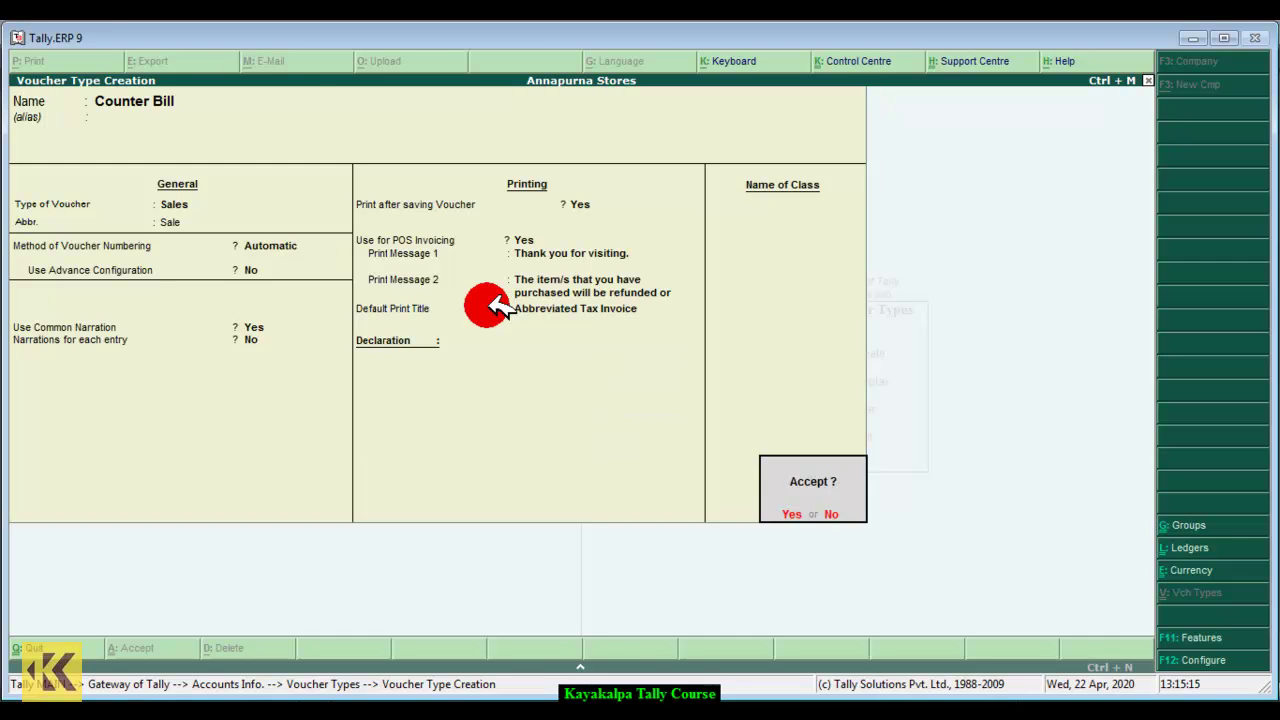
key(Return)
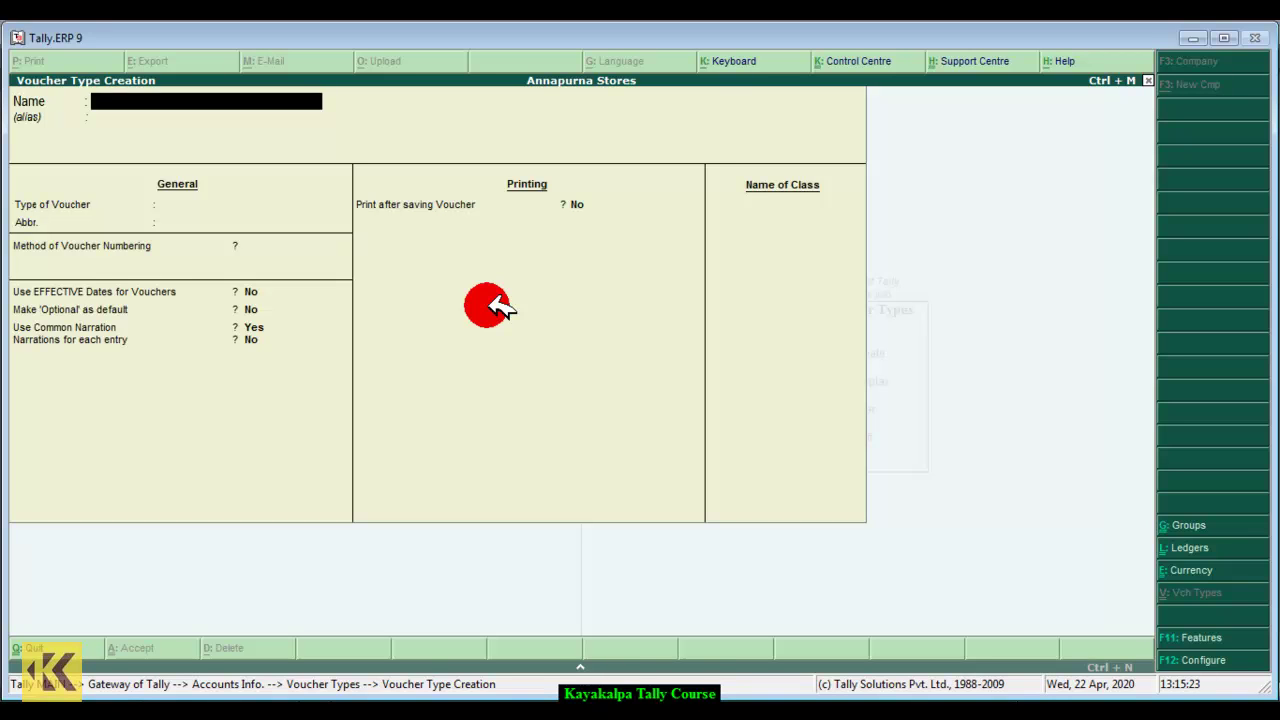
key(Escape)
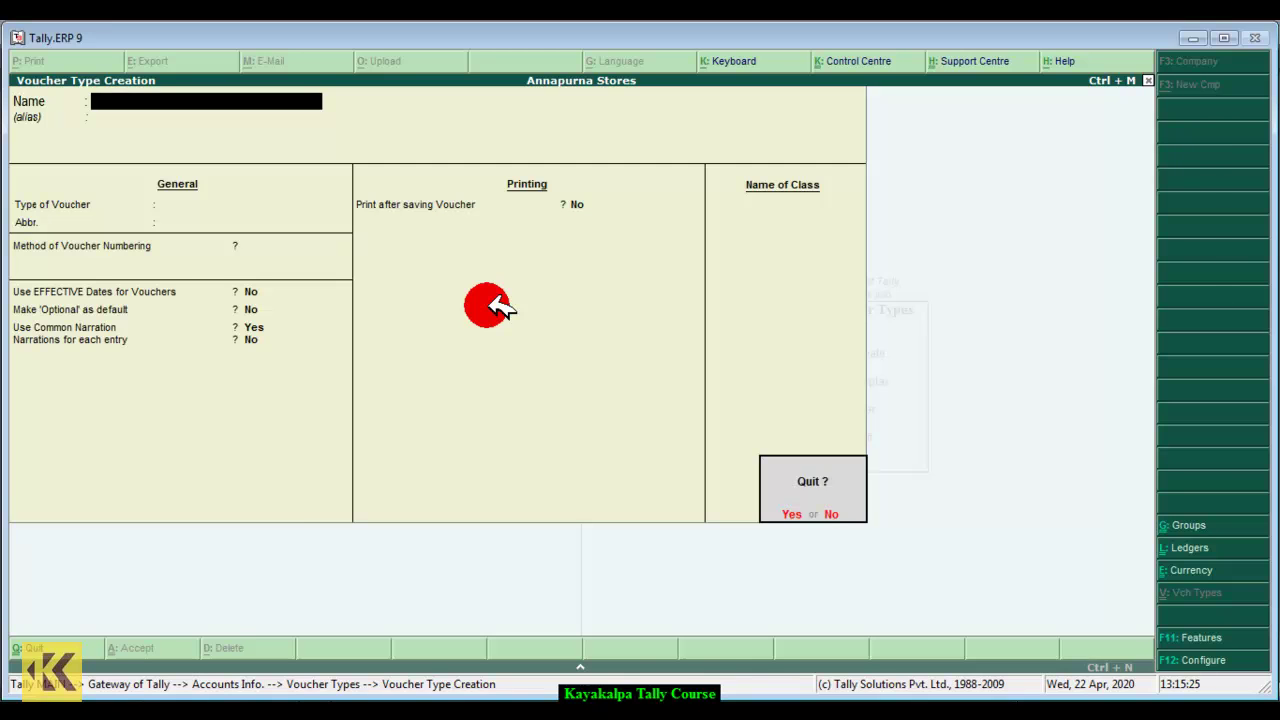
key(y)
key(Escape)
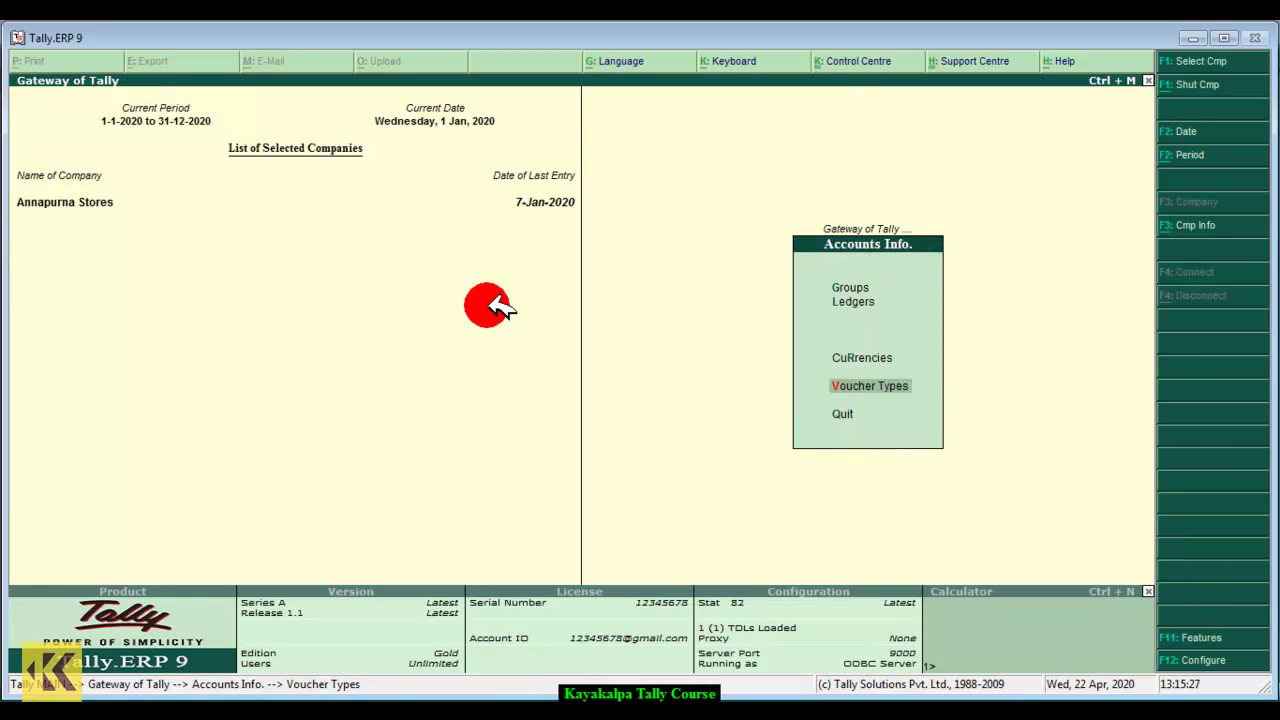
key(Escape)
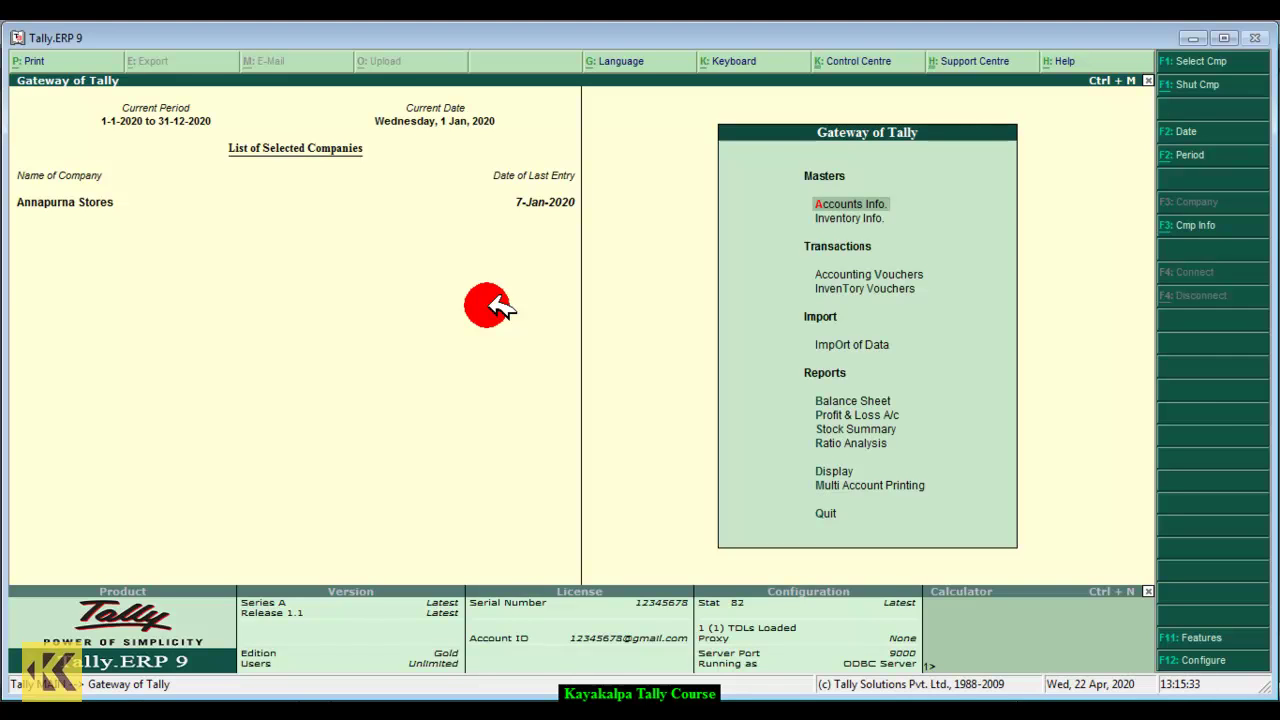
Start a new accounting voucher of the sales voucher type Counter Bill
key(Down)
key(Down)
key(Down)
key(Up)
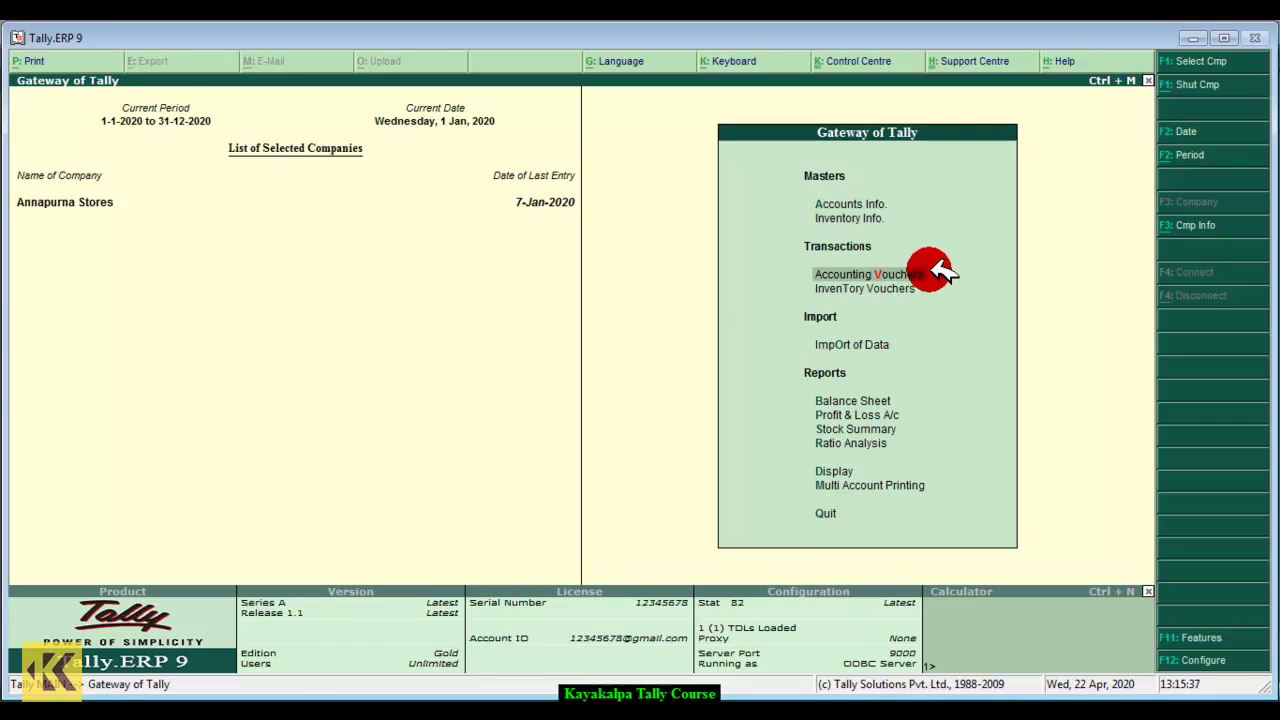
key(Return)
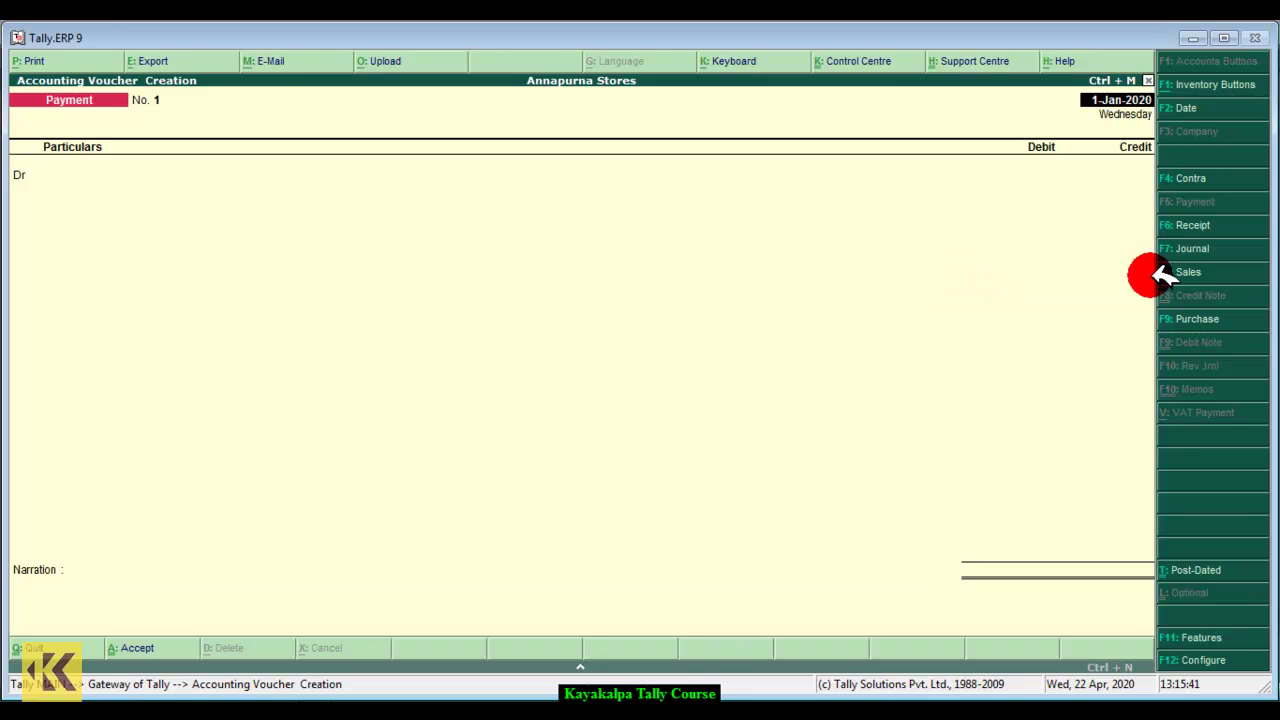
click(1222, 270)
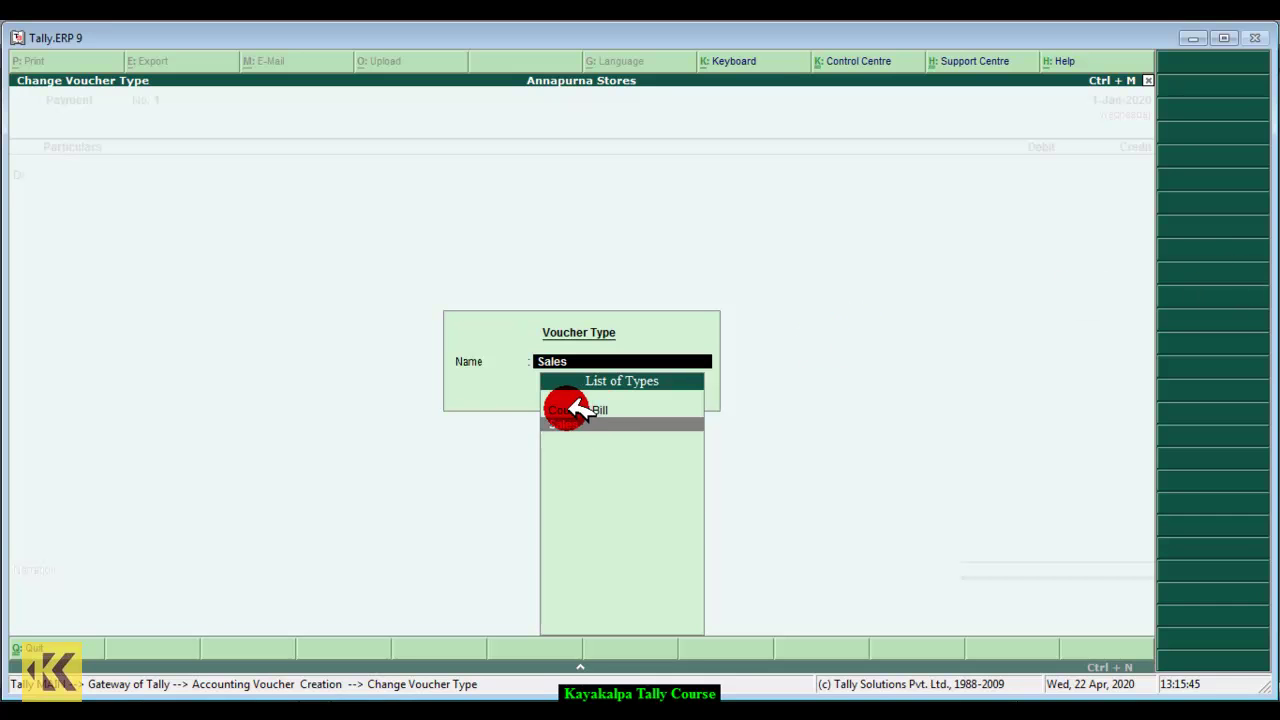
click(688, 409)
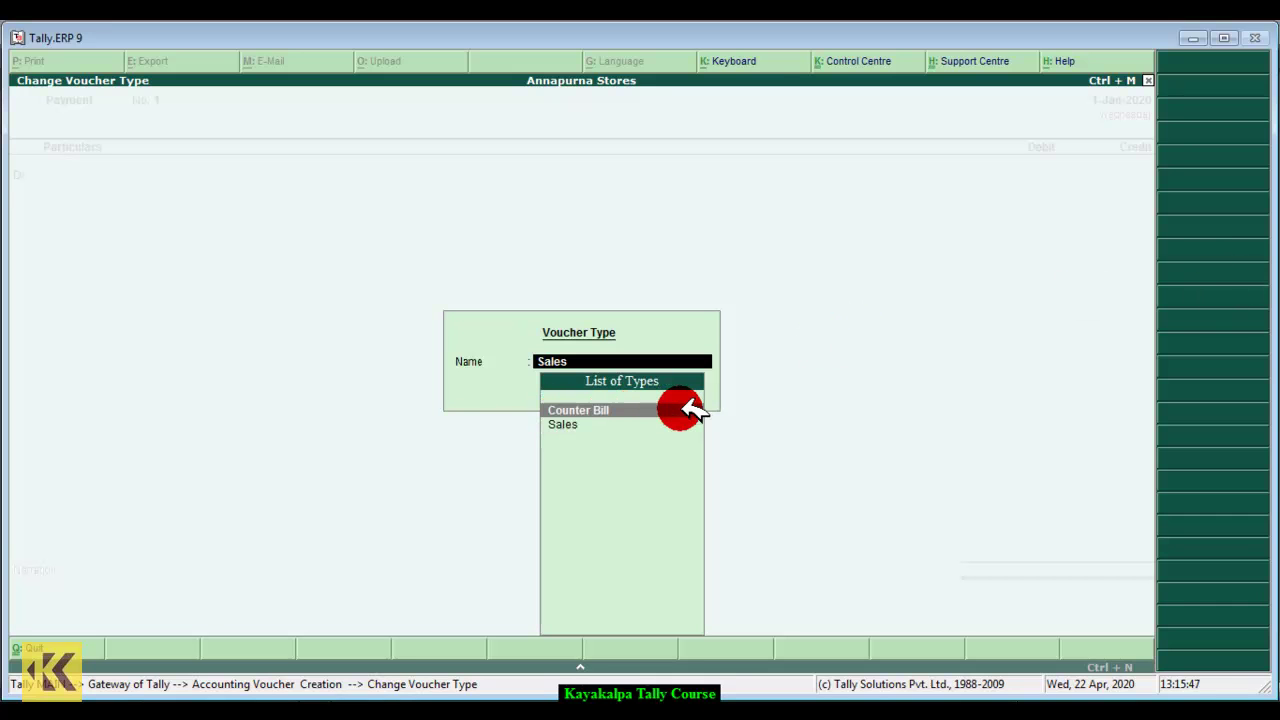
click(690, 410)
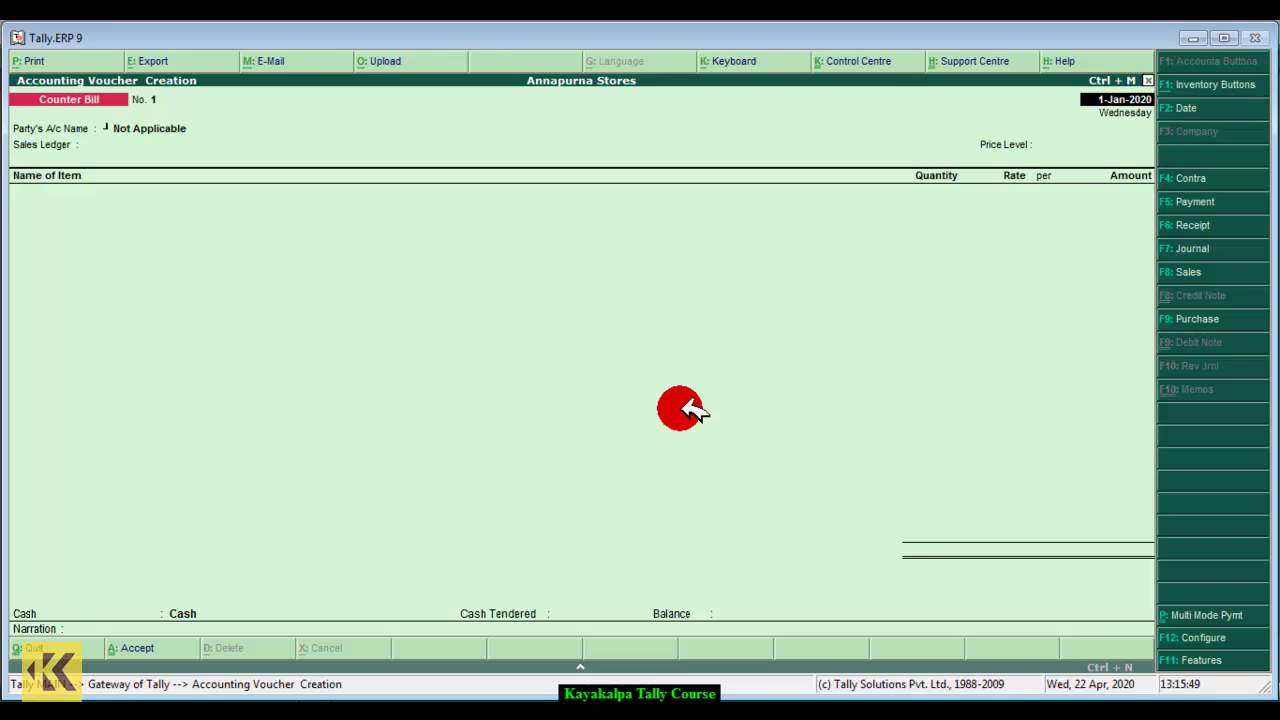
Set the date of the Counter Bill voucher to 10-1-2020
click(1139, 107)
text(1)
text(-4-2020)
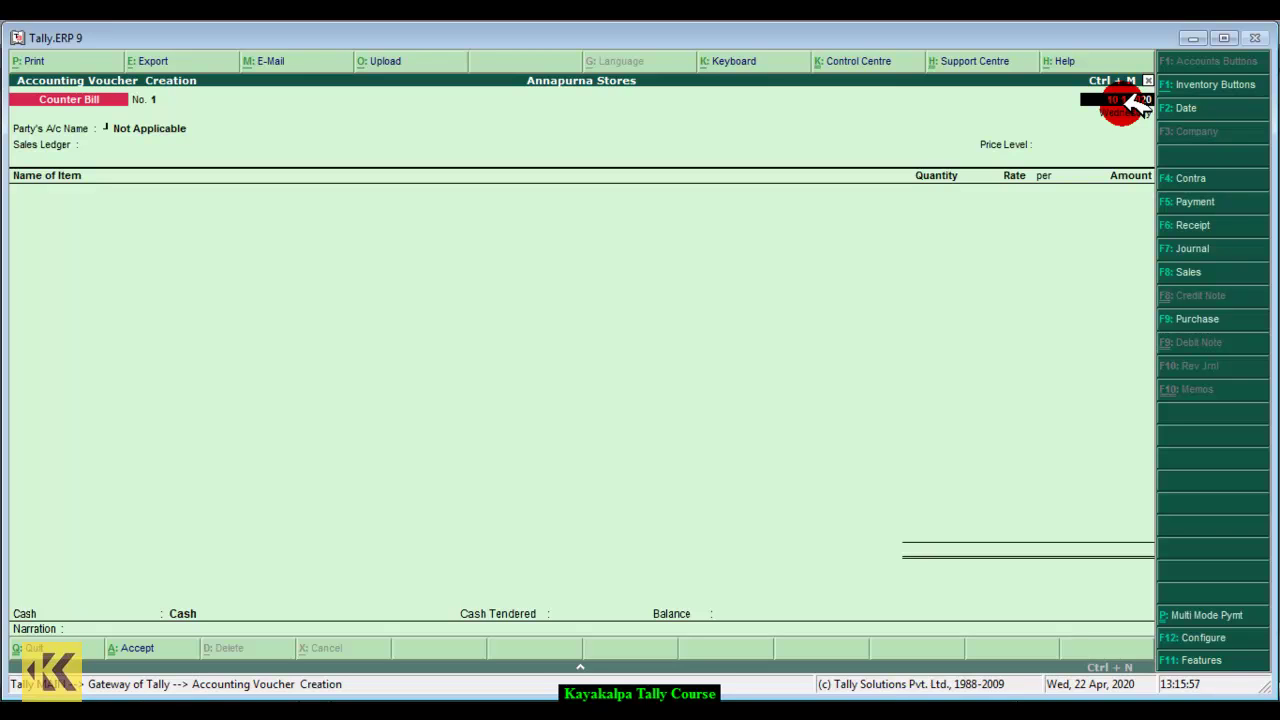
key(Return)
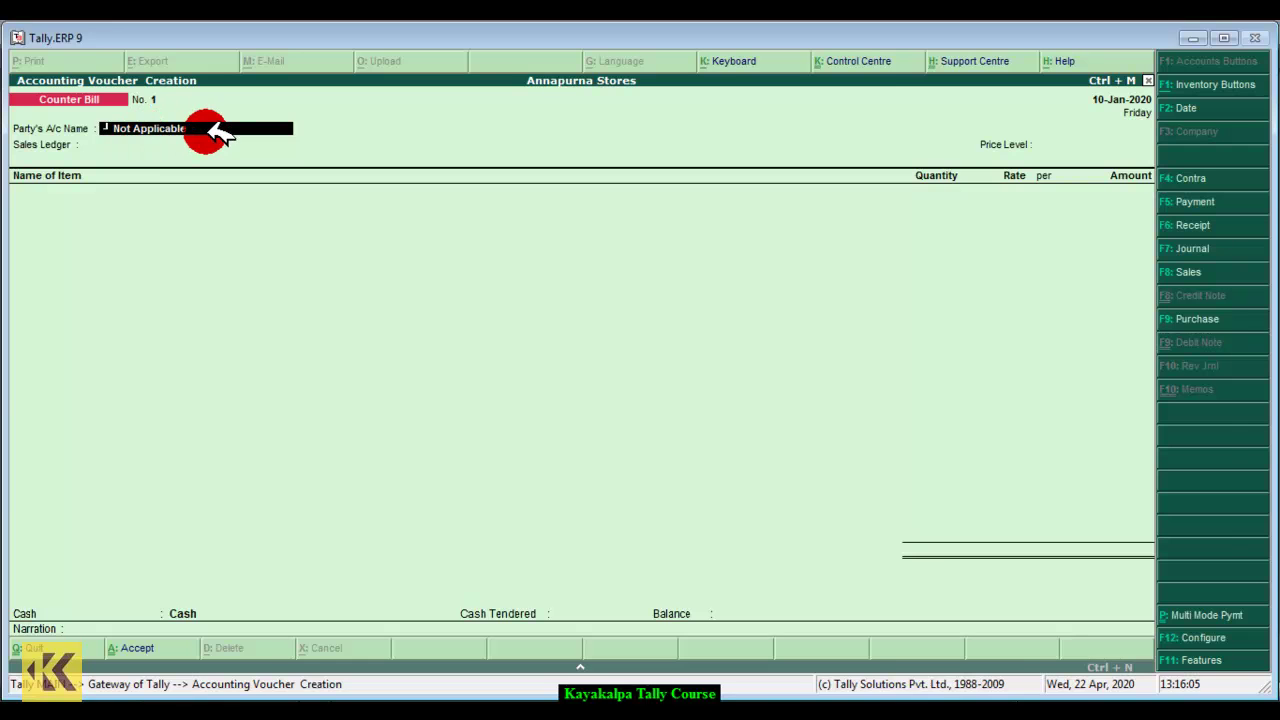
Keep the party account as Not Applicable and choose Sales as the sales ledger for the bill
key(Return)
key(Return)
key(Return)
key(Return)
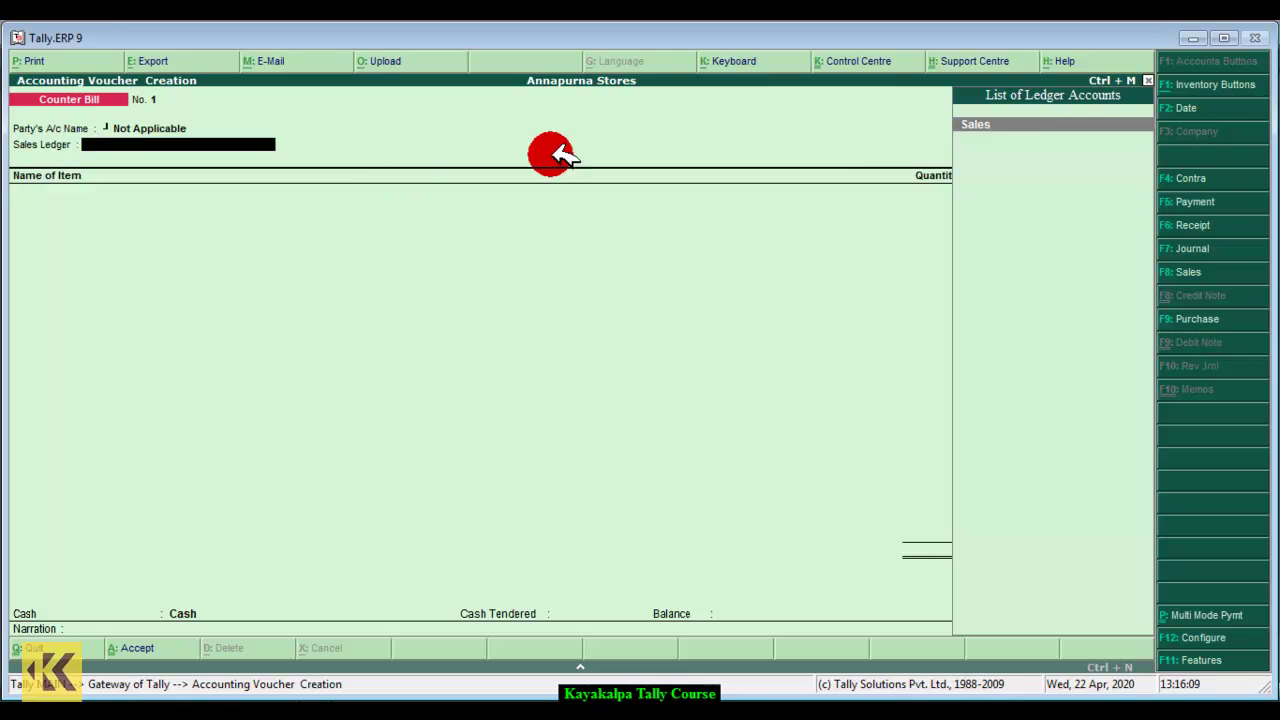
click(1015, 124)
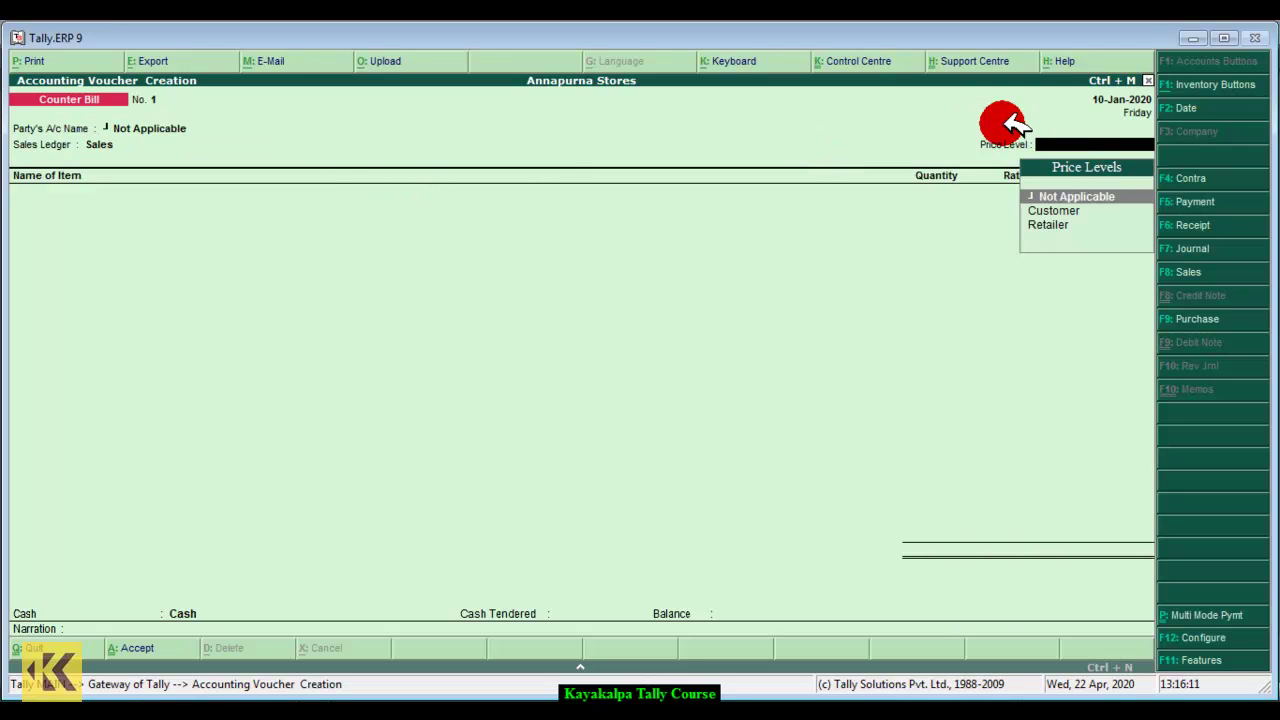
Set the bill's price level to Customer and check the items to bill in the exercise document
click(1099, 211)
click(1099, 211)
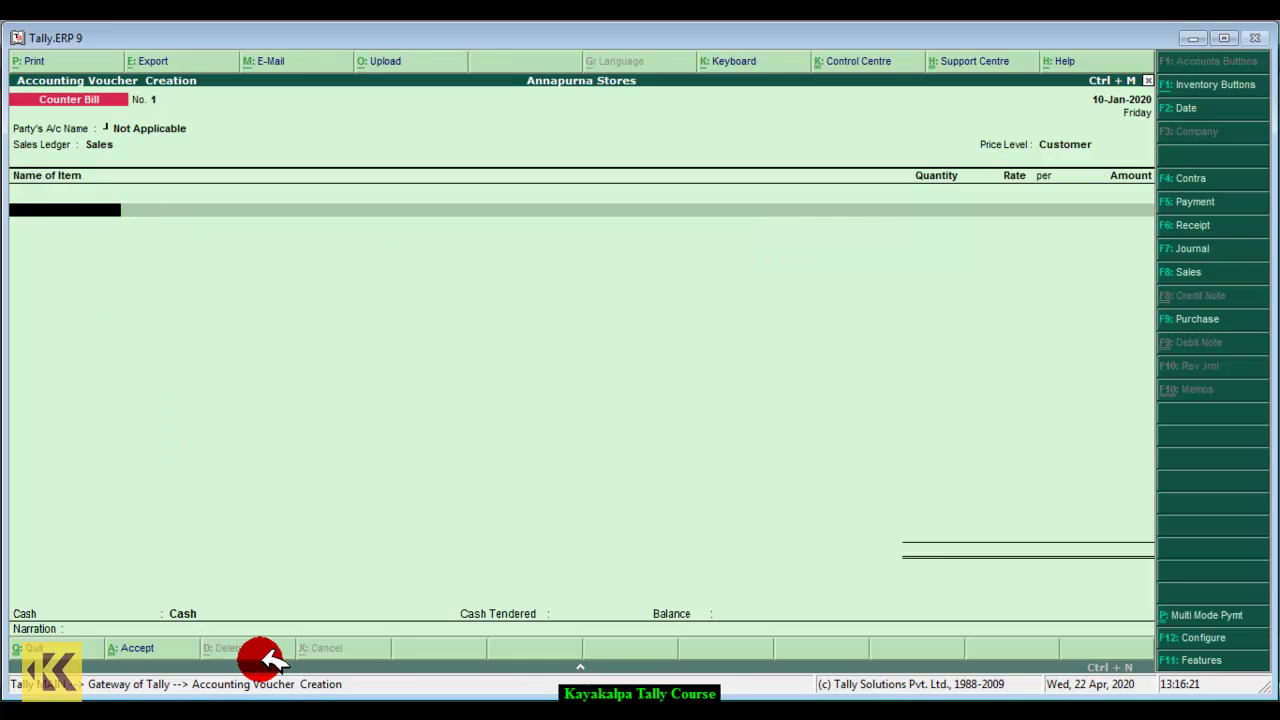
click(308, 700)
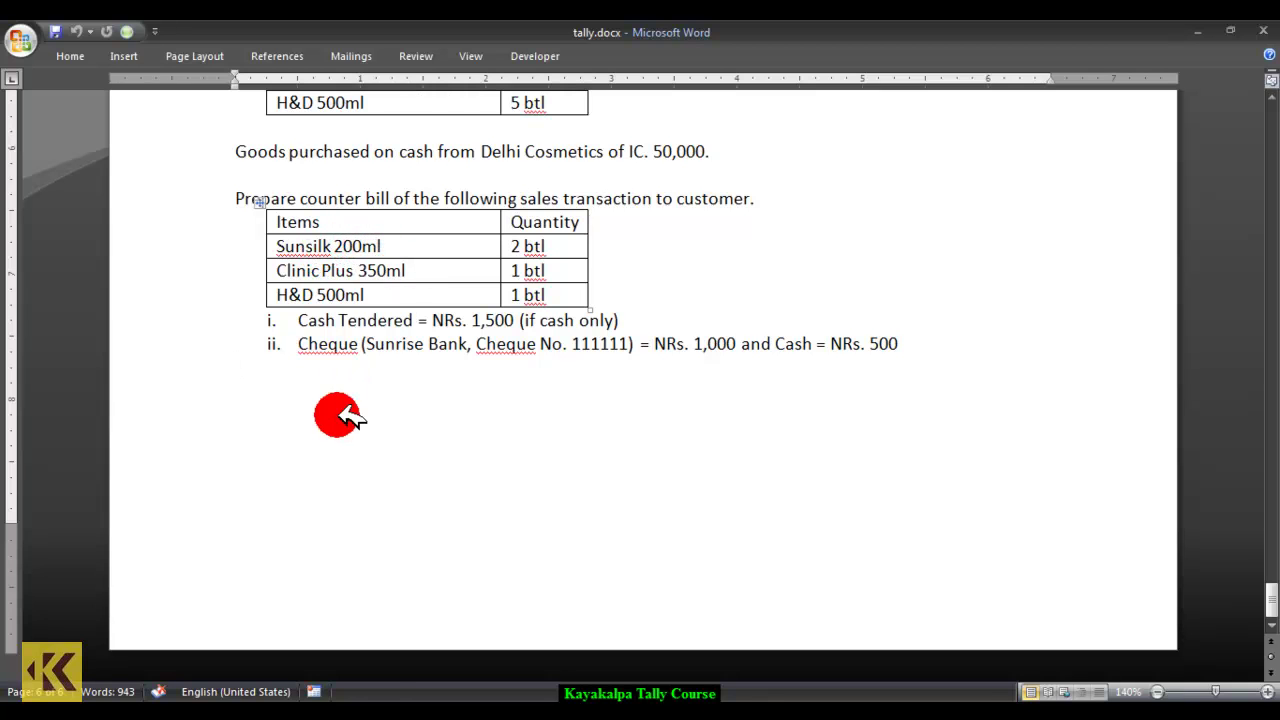
key(alt+Tab)
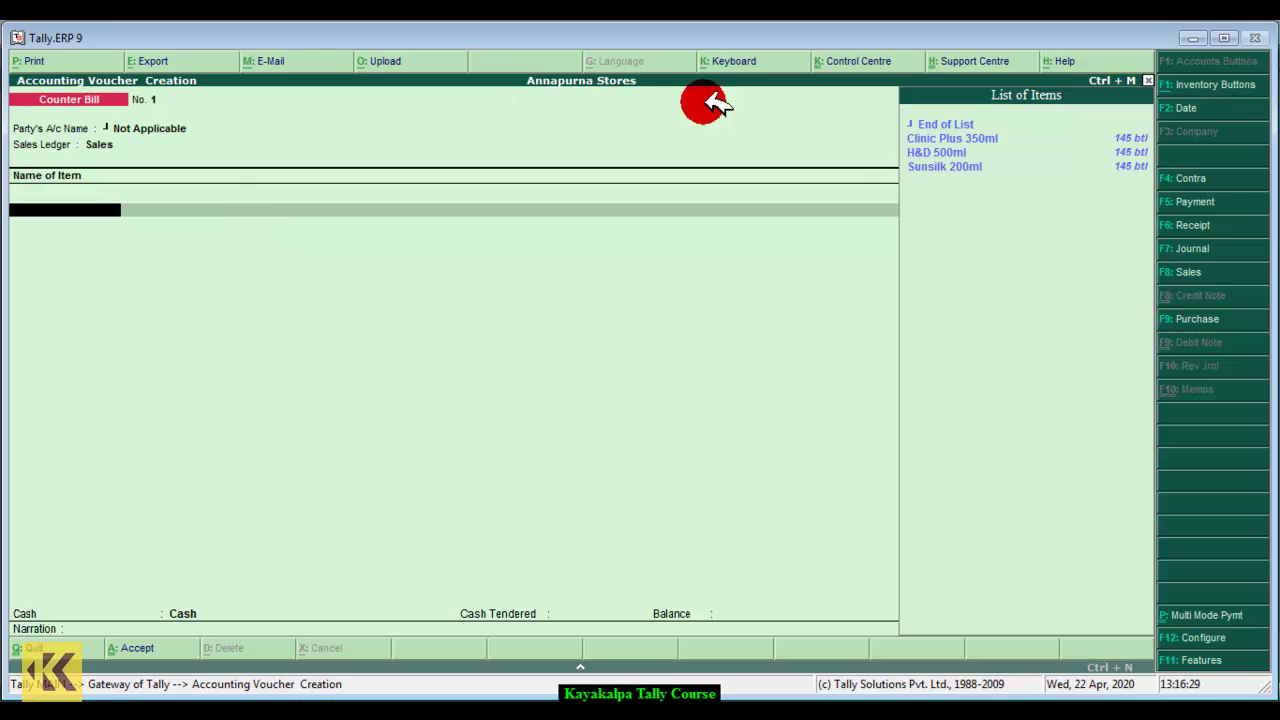
Add Sunsilk 200ml to the bill with a quantity of 2 btl, accepting its rate
click(945, 166)
click(945, 166)
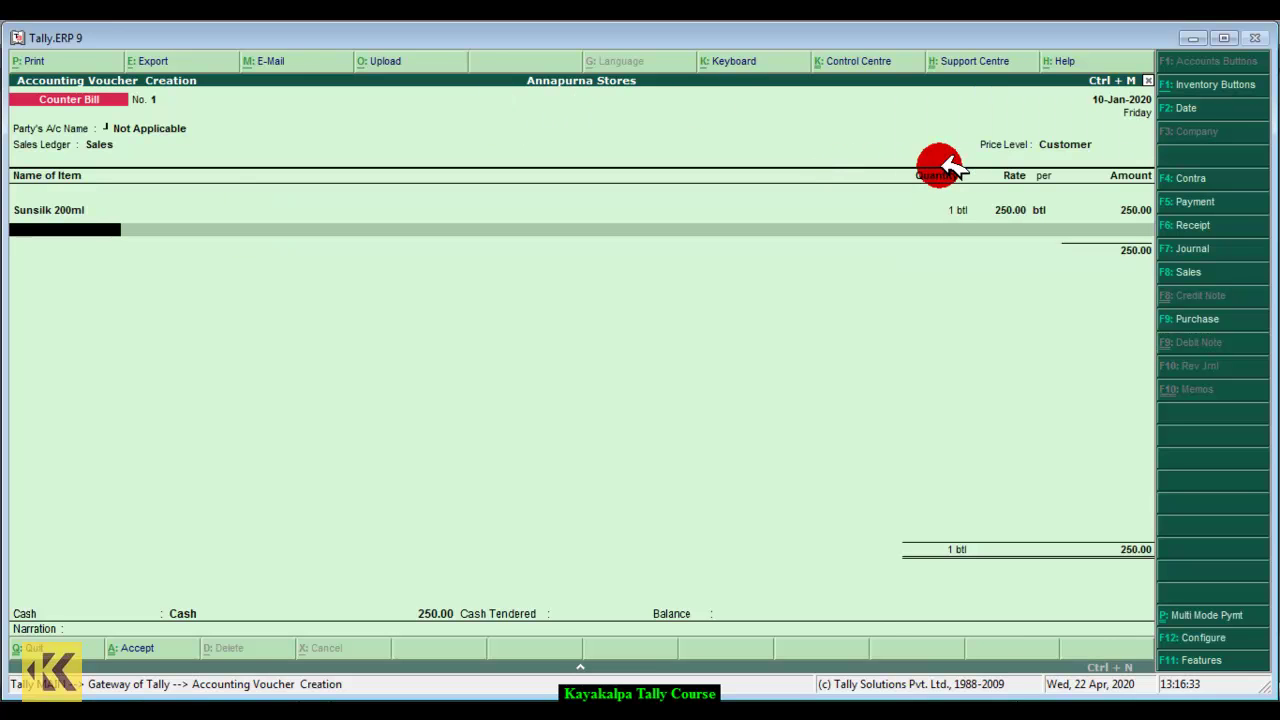
click(967, 212)
text(2)
key(Return)
key(Return)
key(Return)
key(Return)
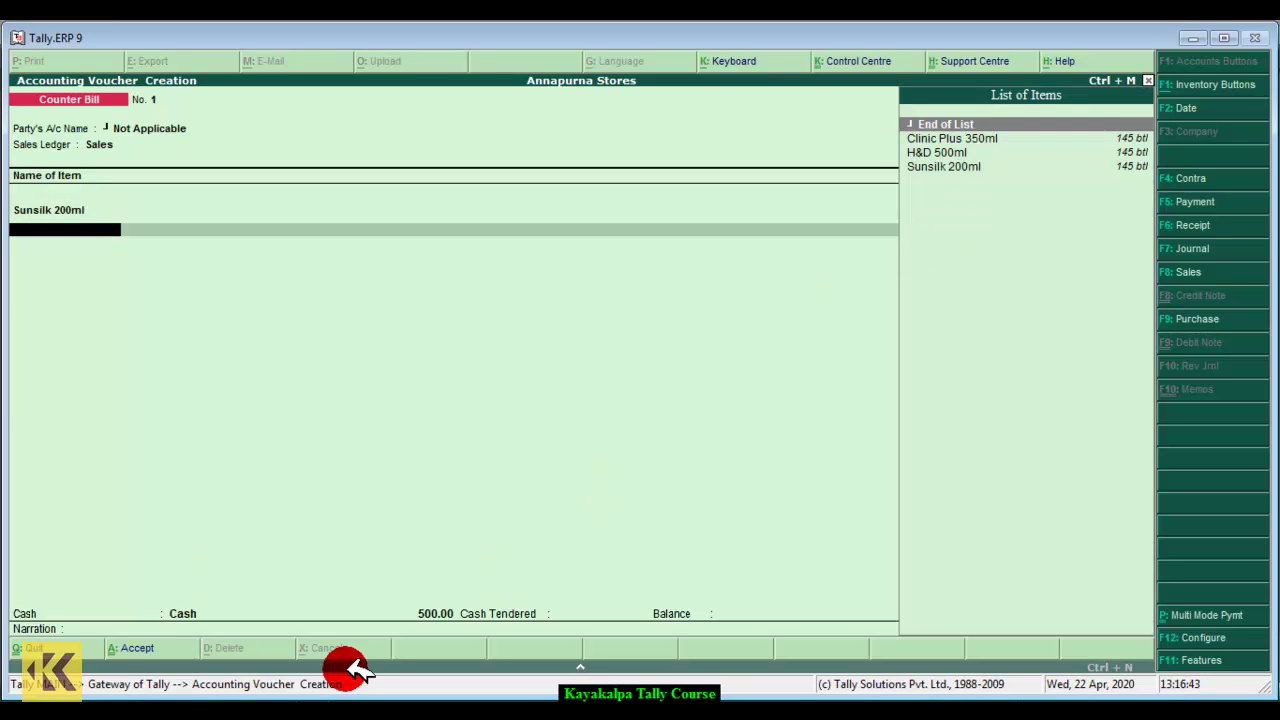
Following the item table in the Word document, add 1 btl each of Clinic Plus 350ml and H&D 500ml to the bill
click(345, 712)
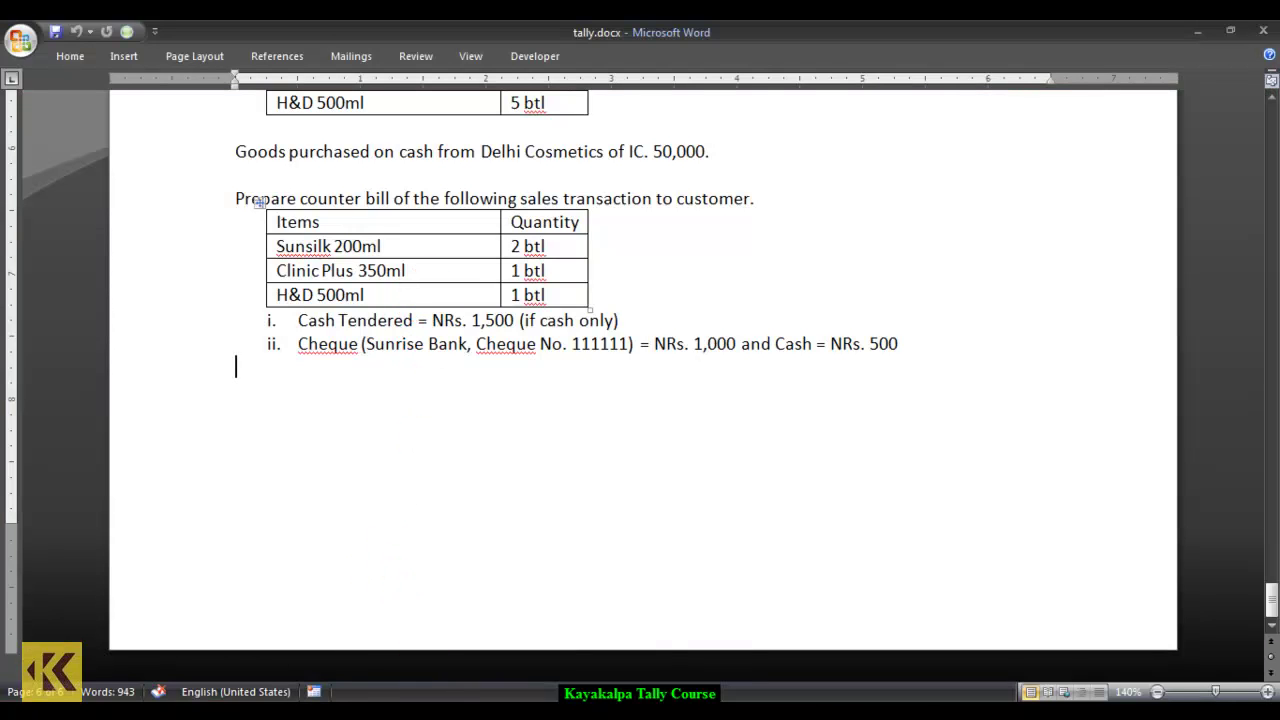
key(alt+Tab)
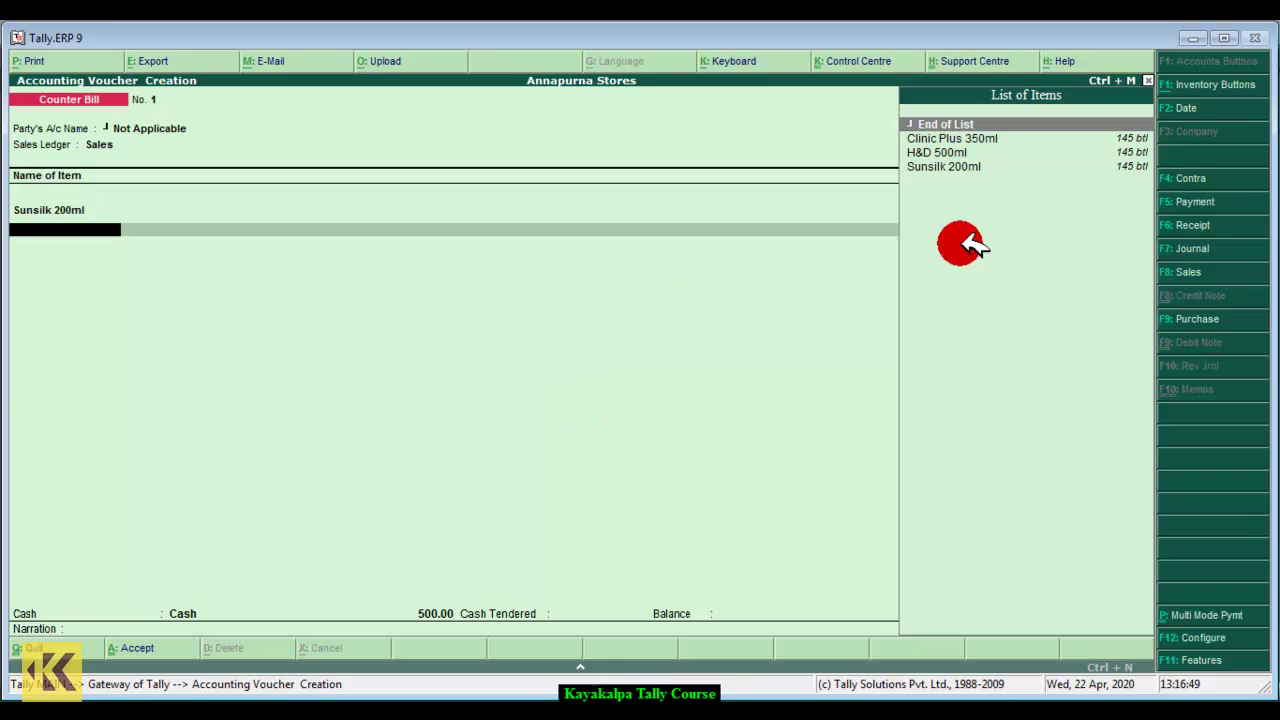
click(1000, 138)
click(1000, 138)
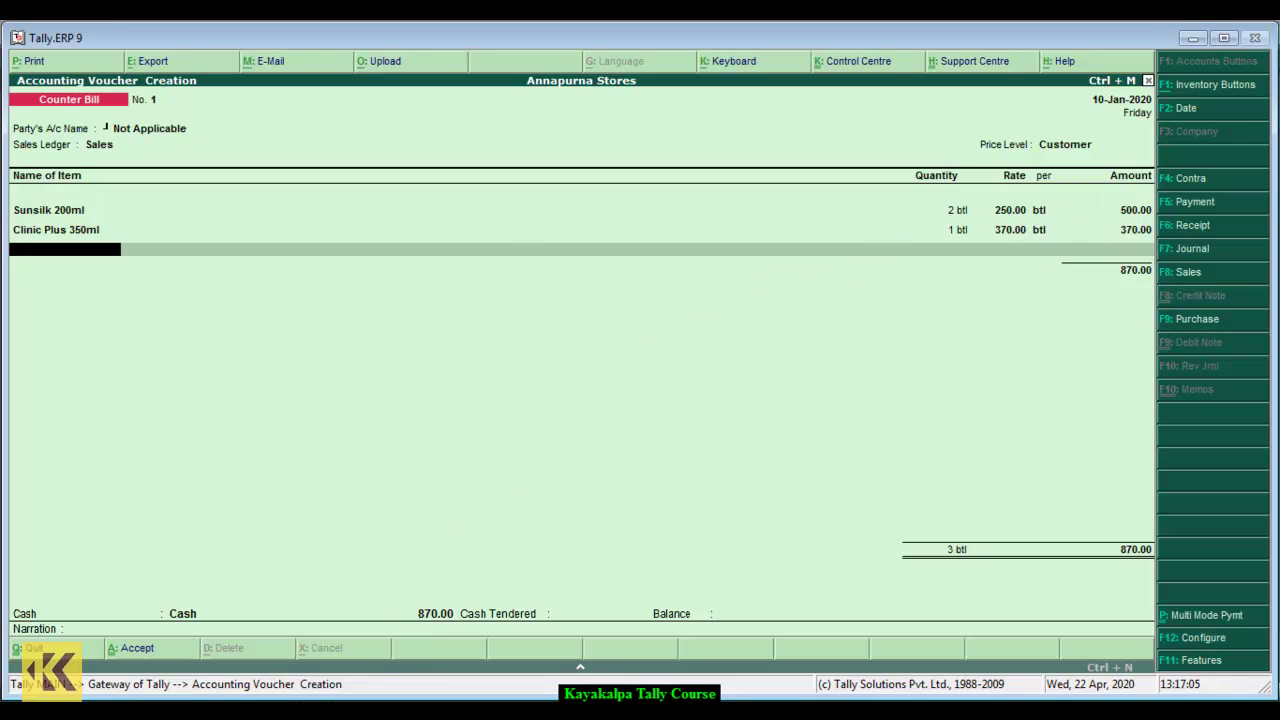
click(330, 680)
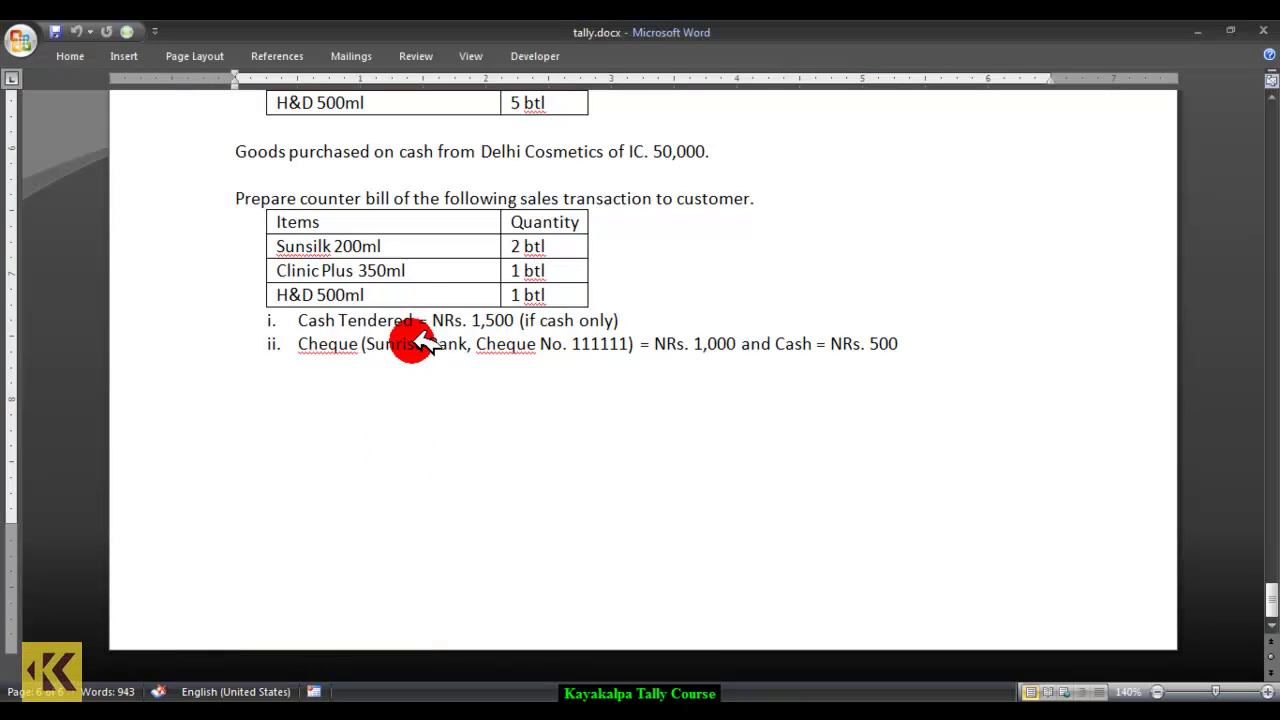
key(alt+Tab)
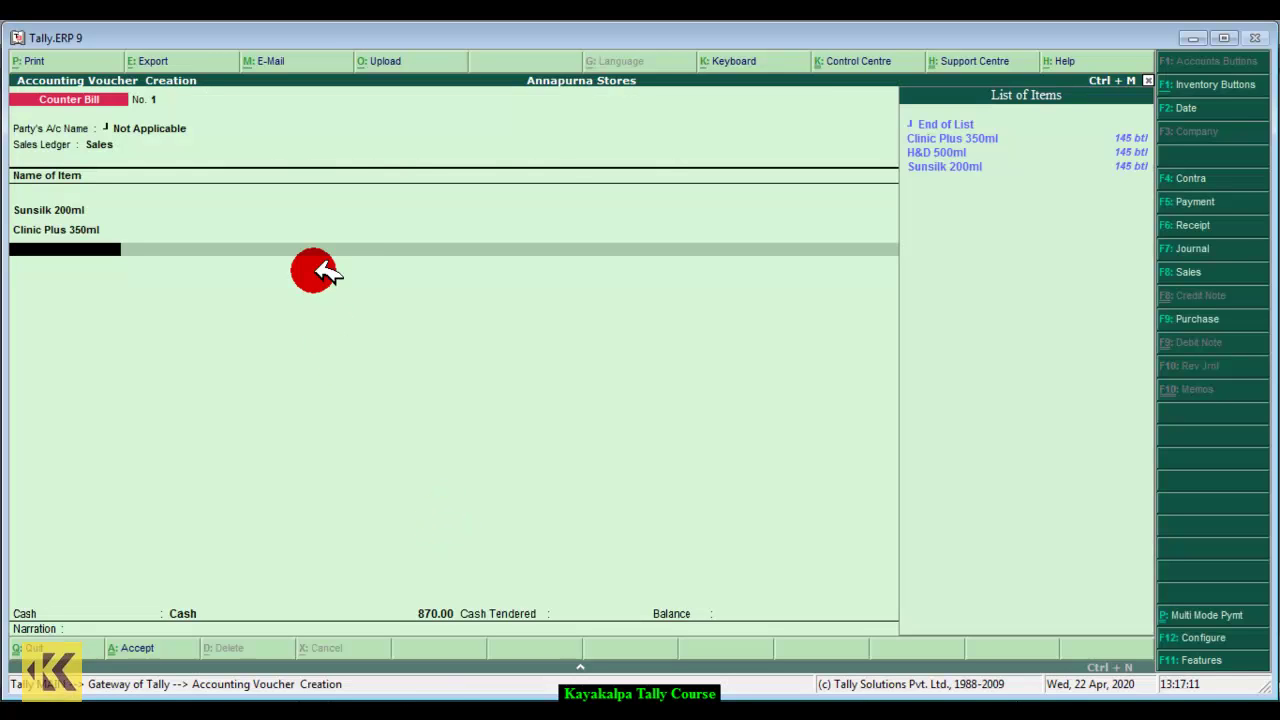
click(920, 152)
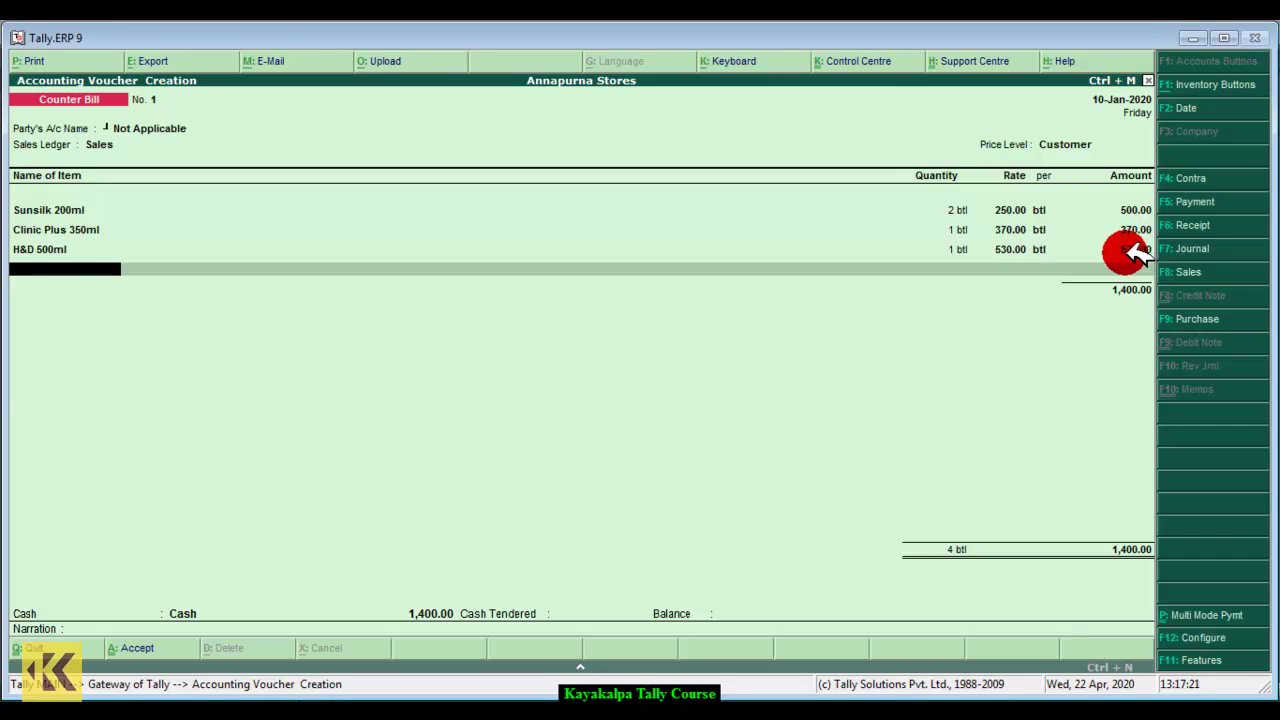
Close the bill's item entries and end its additional ledger list without adding another ledger
click(78, 272)
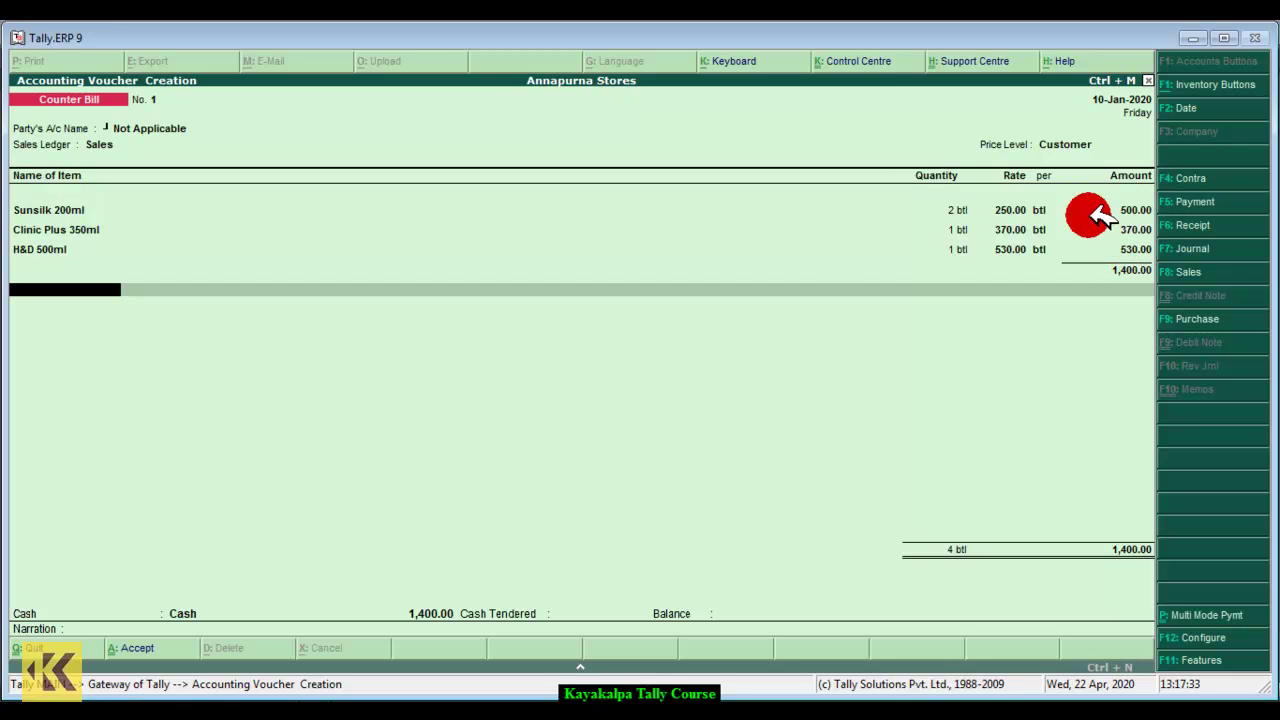
click(78, 291)
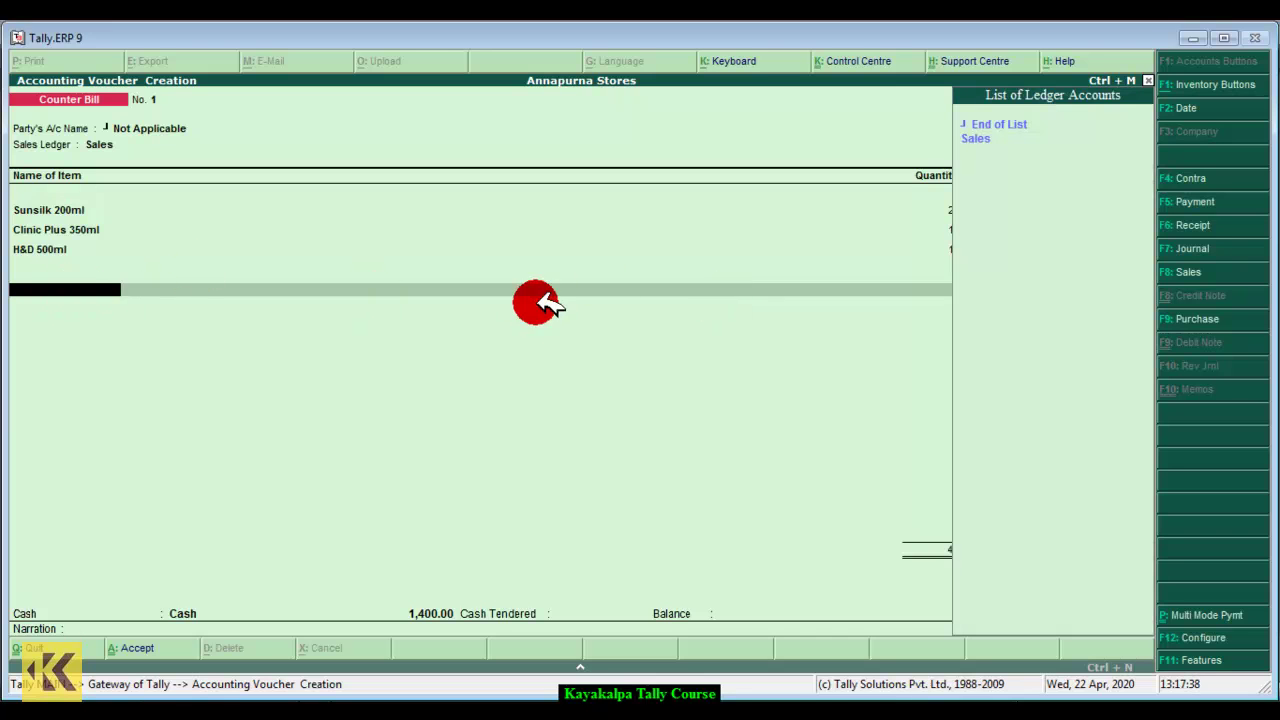
click(1040, 124)
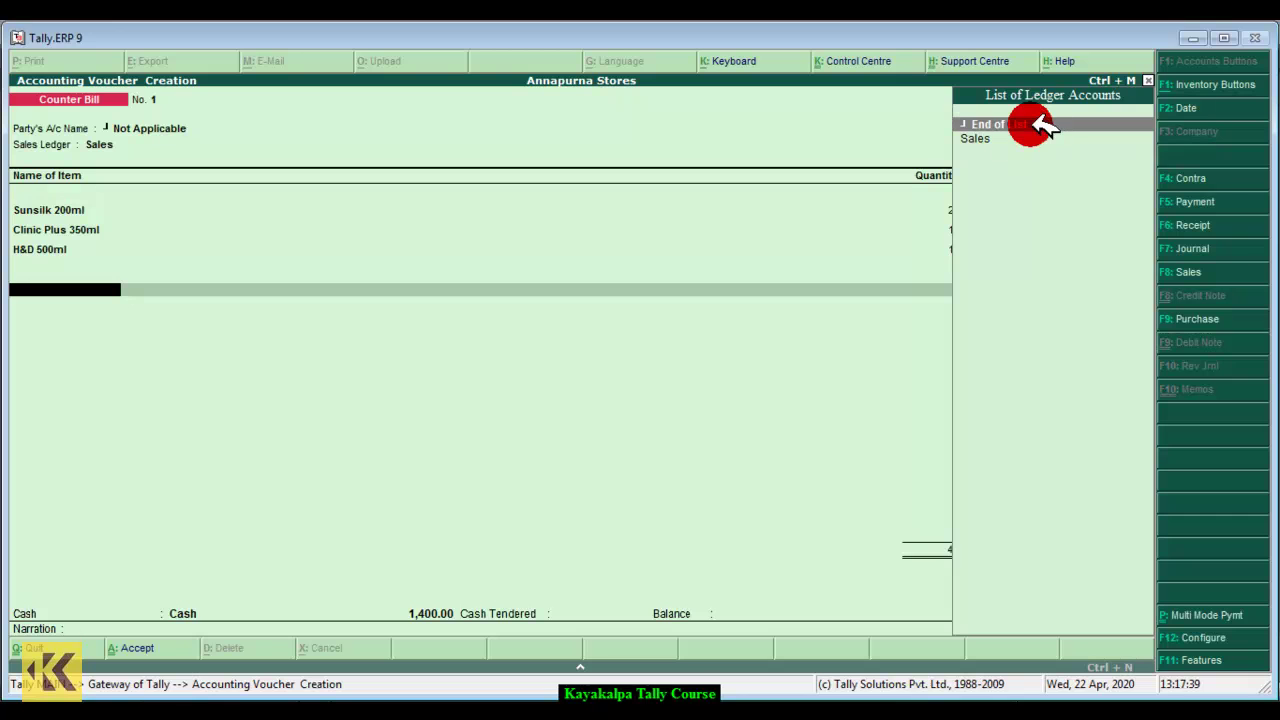
click(1040, 124)
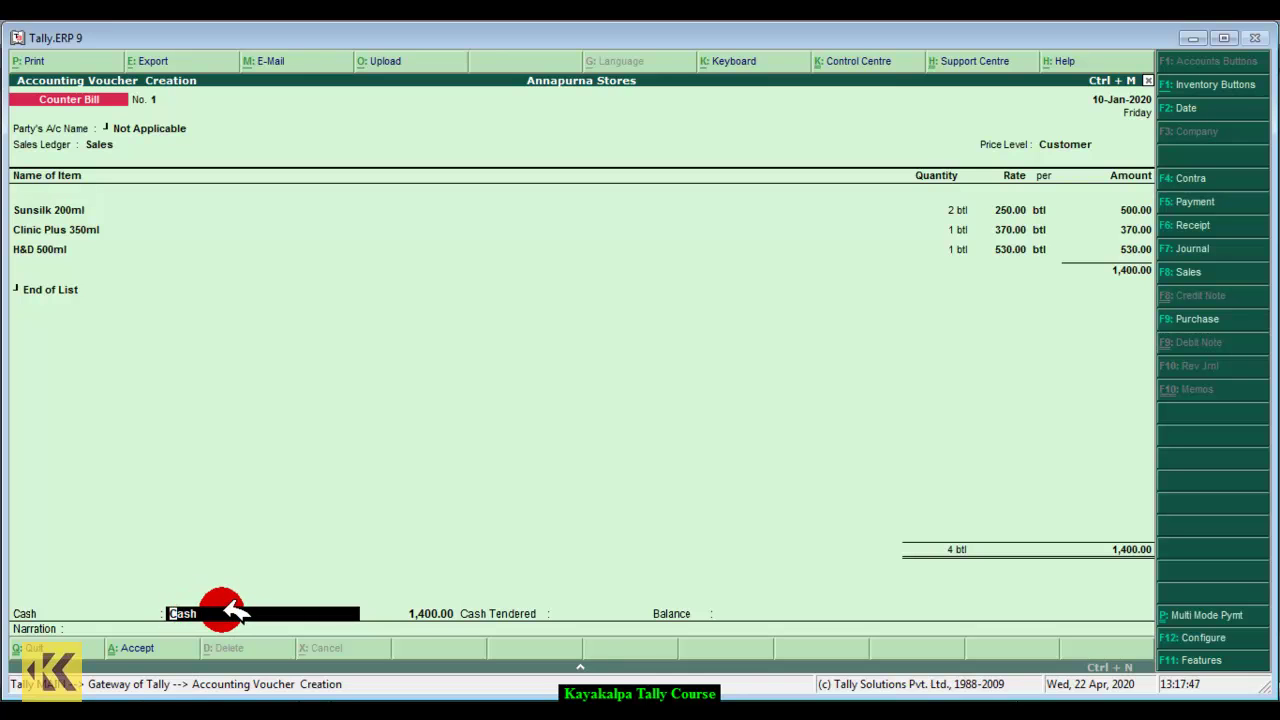
Enter 1,500 as the cash tendered and save the bill with the narration "being goods sold."
key(Return)
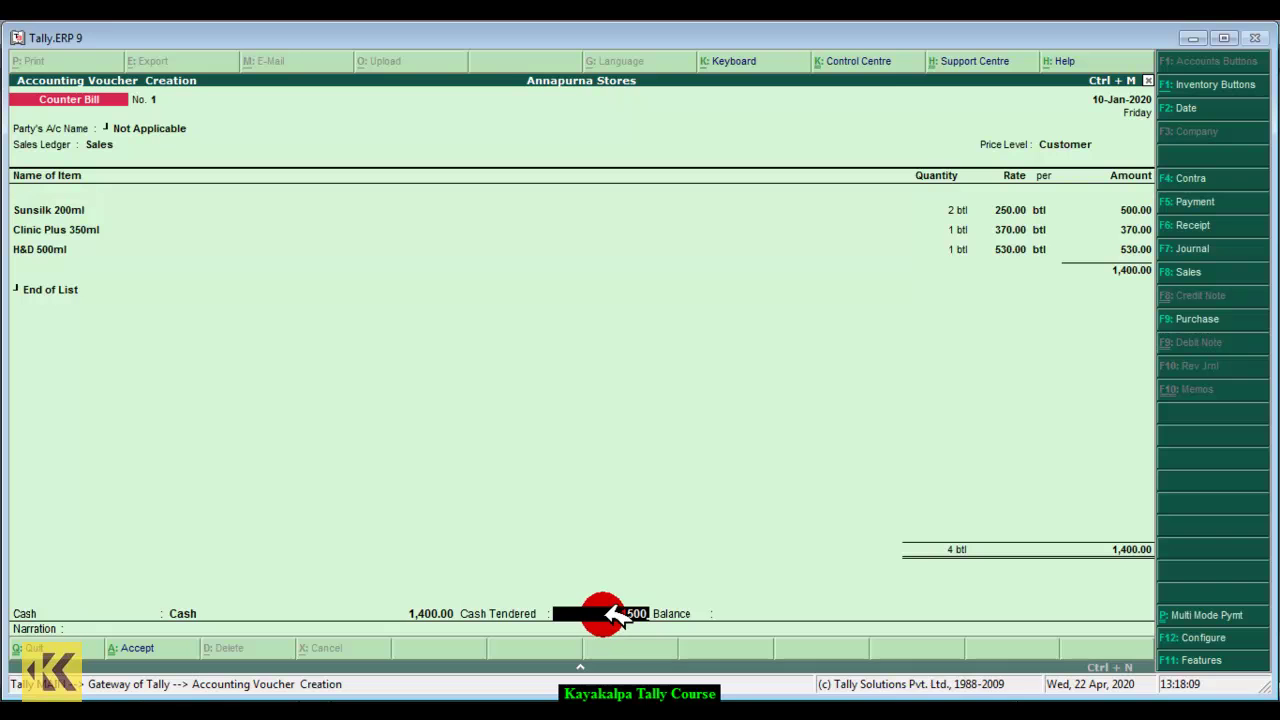
key(Return)
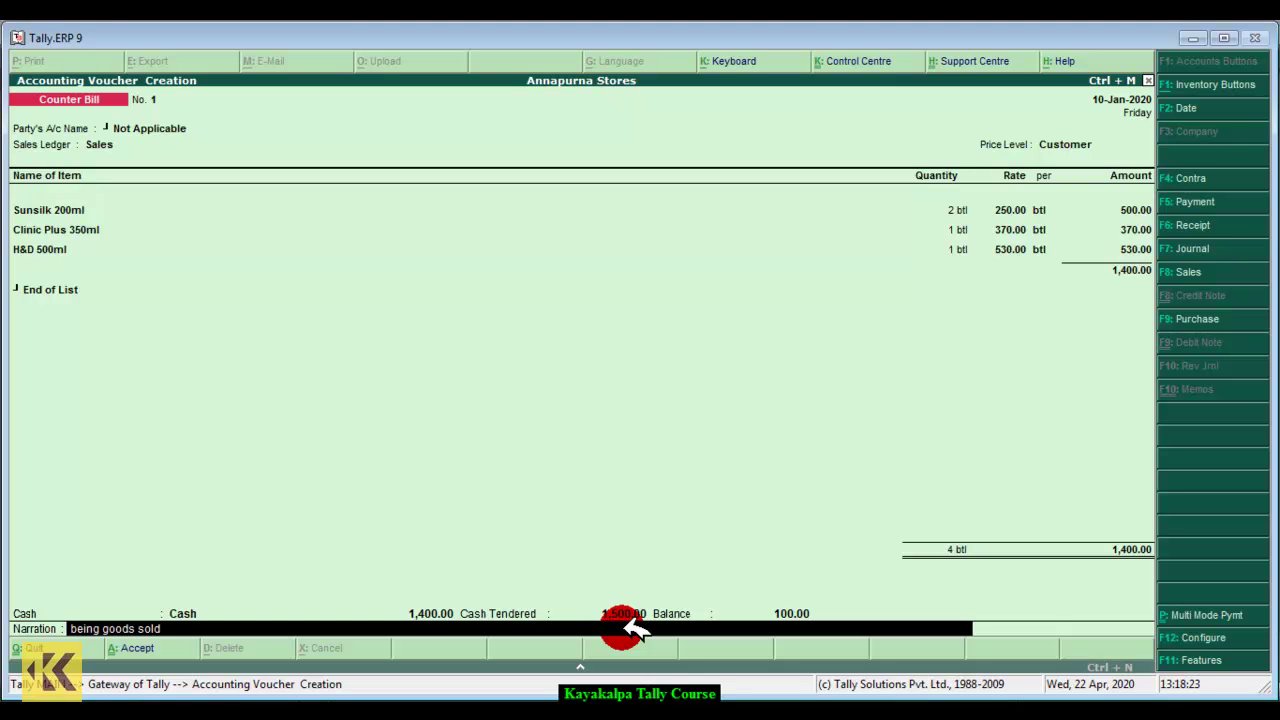
text(.)
key(Return)
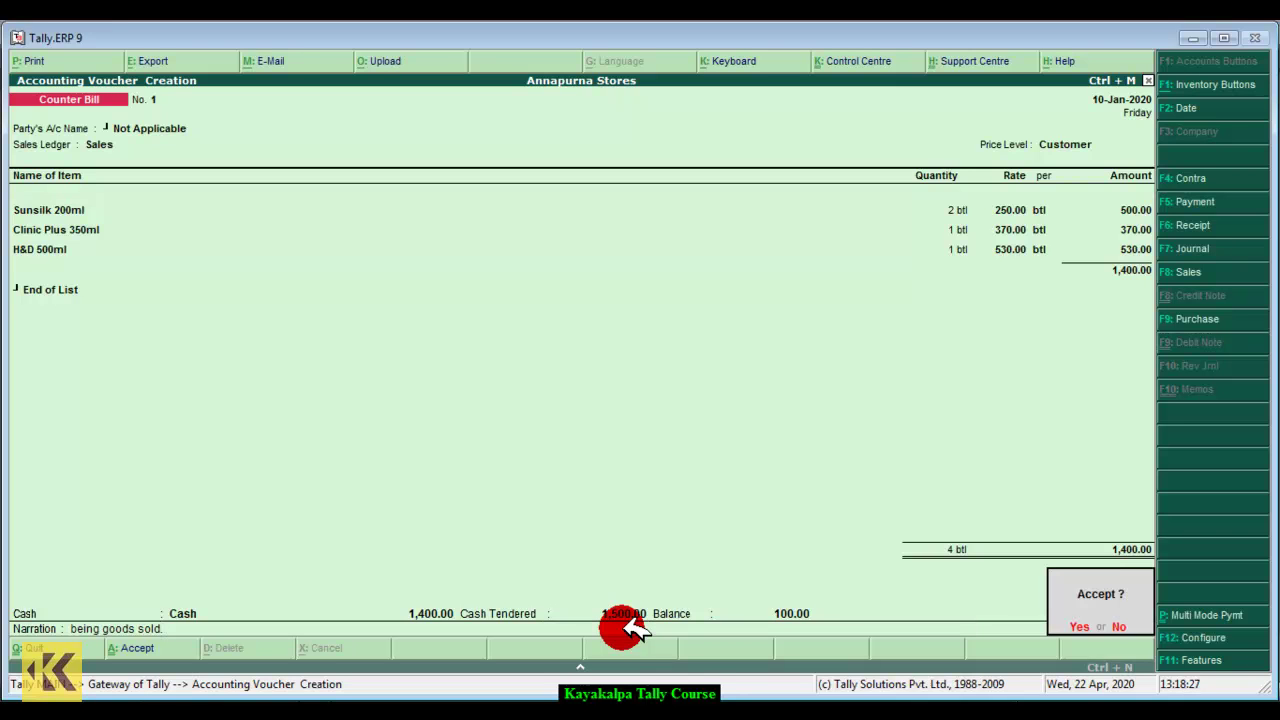
key(y)
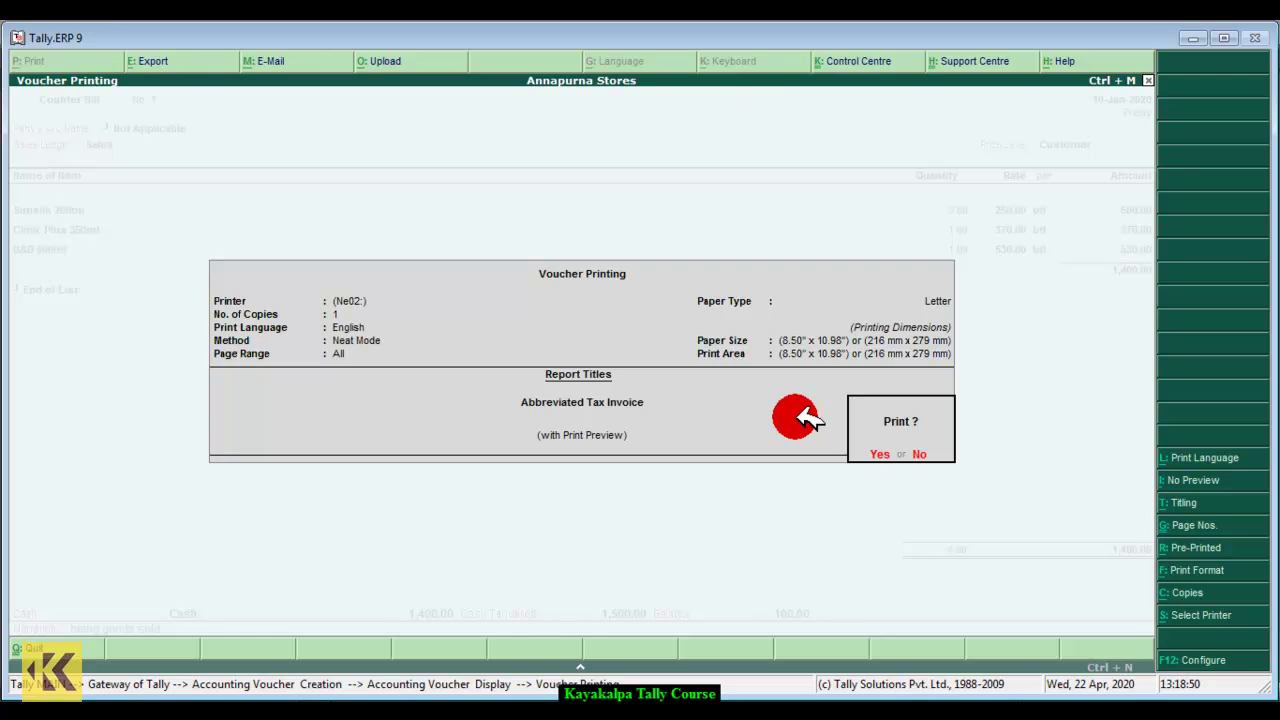
Preview the Abbreviated Tax Invoice for the saved bill, enlarge it for checking and print it
key(Return)
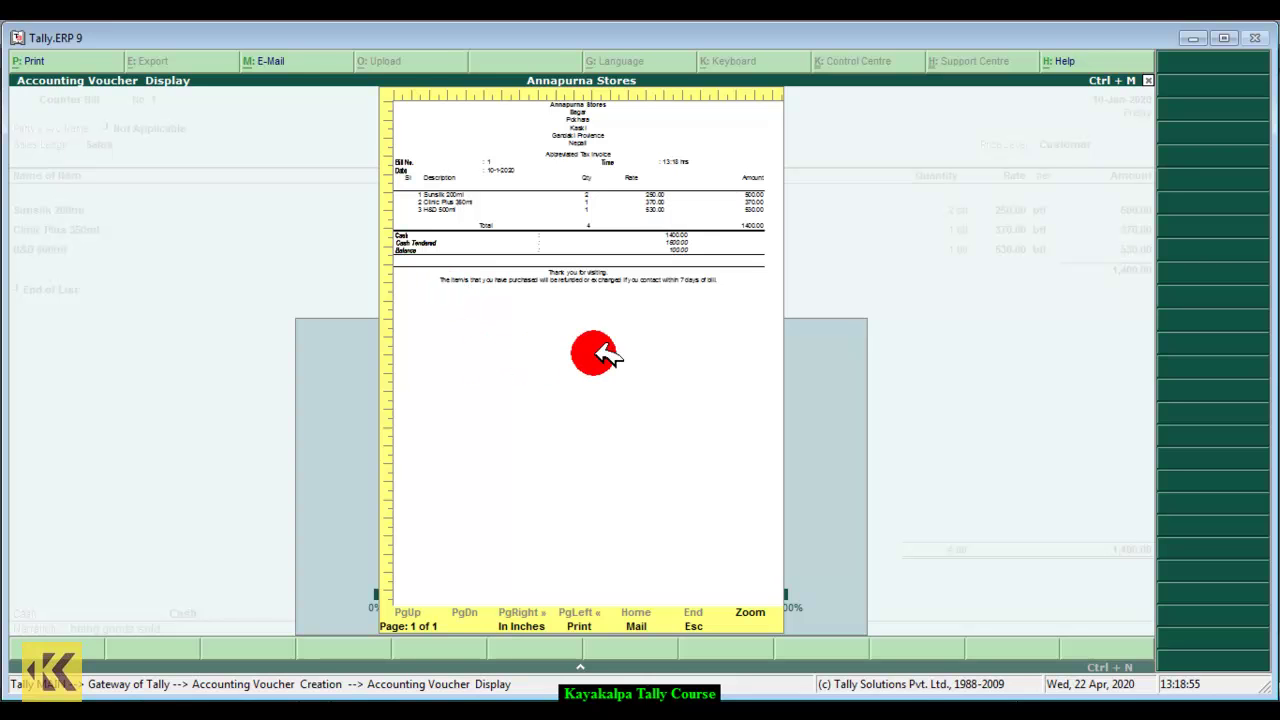
click(757, 614)
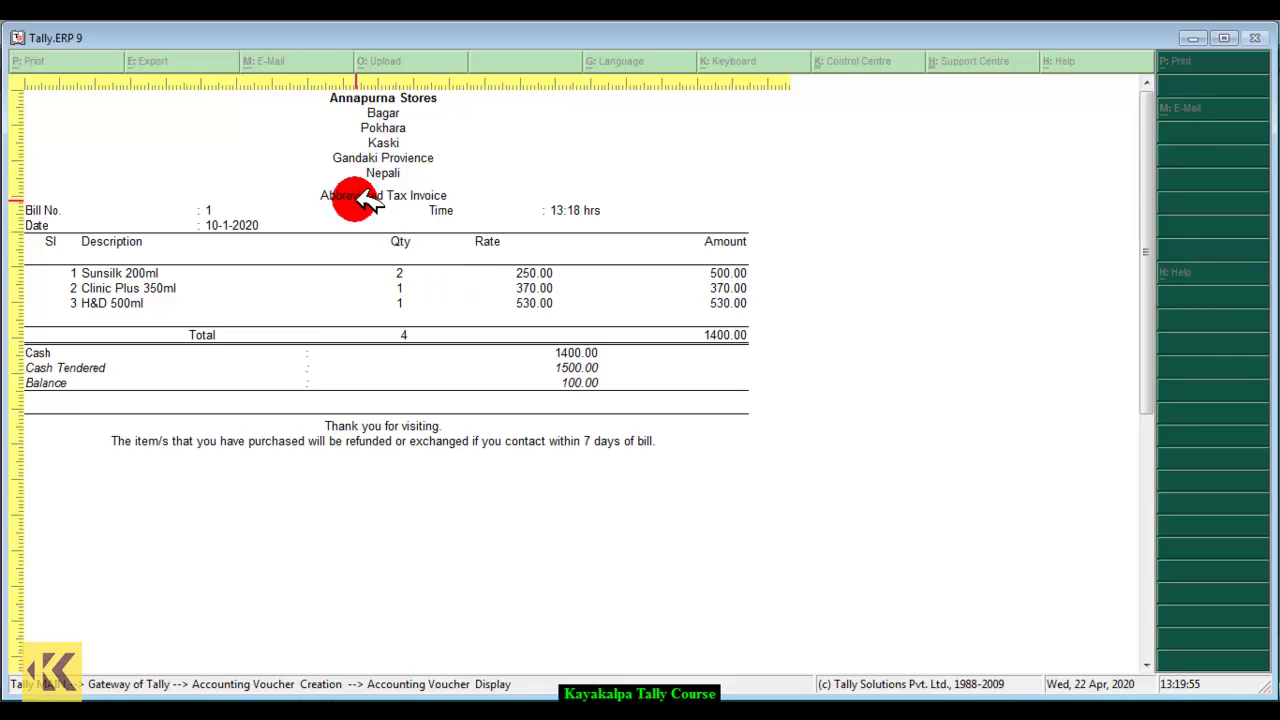
key(Escape)
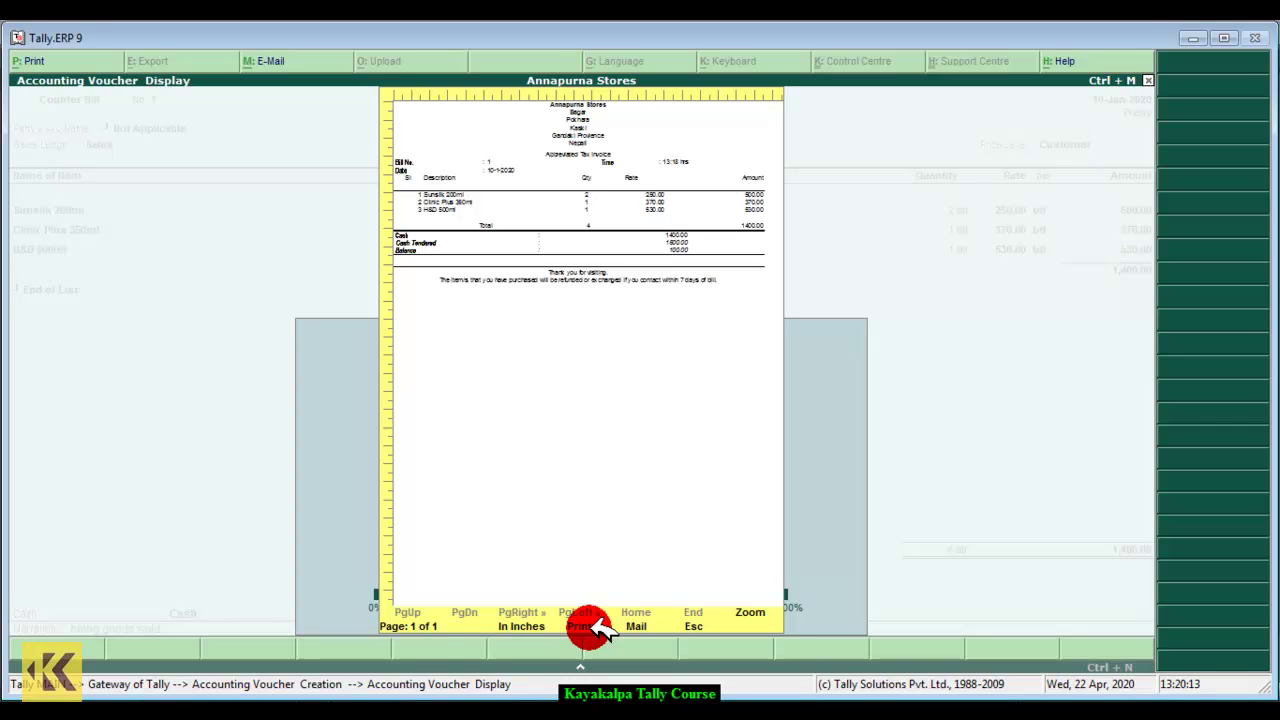
click(597, 627)
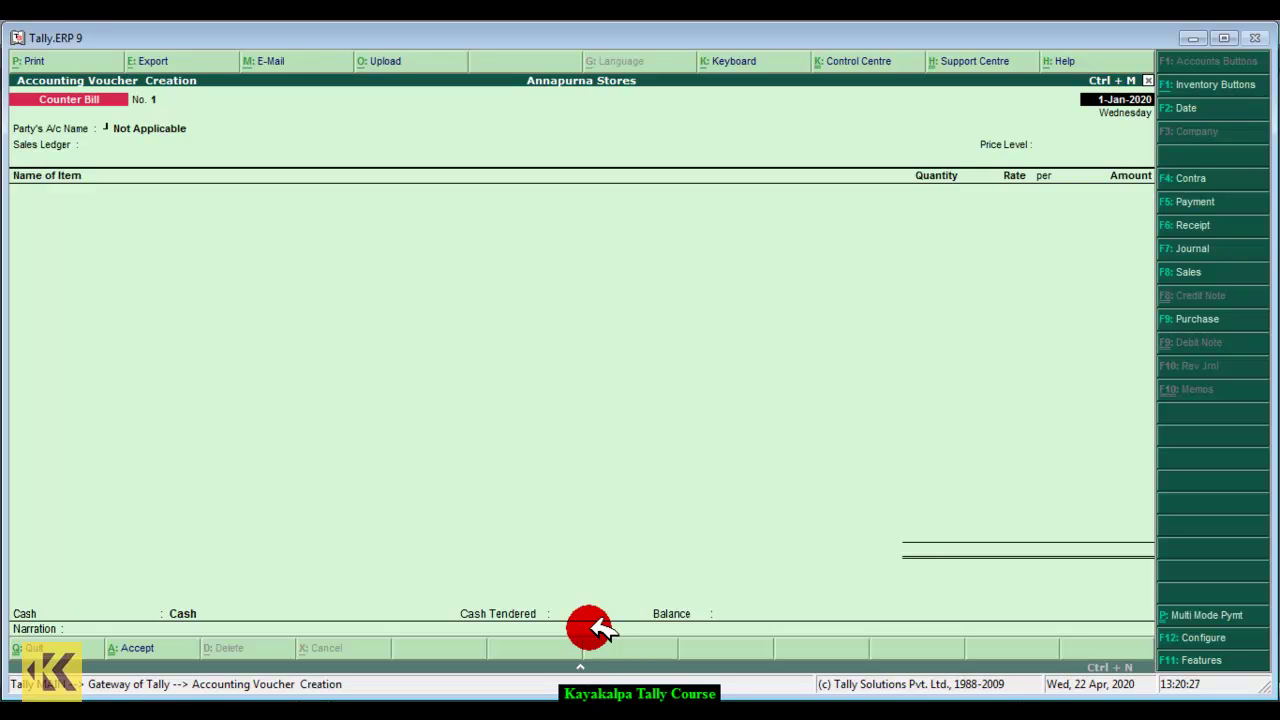
Fill in the new Counter Bill with date 10-1-2020, party Not Applicable, blank buyer details, sales ledger Sales and price level Customer
text(10 1 2020)
key(Return)
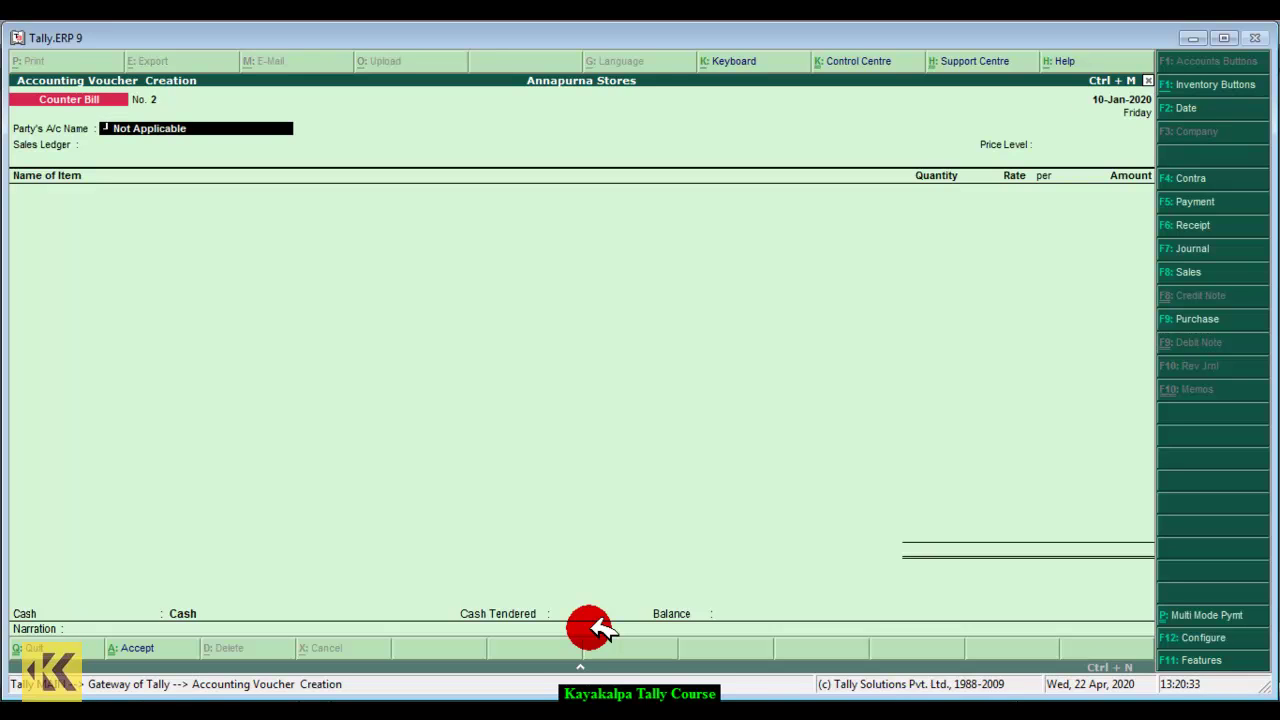
key(Return)
key(Return)
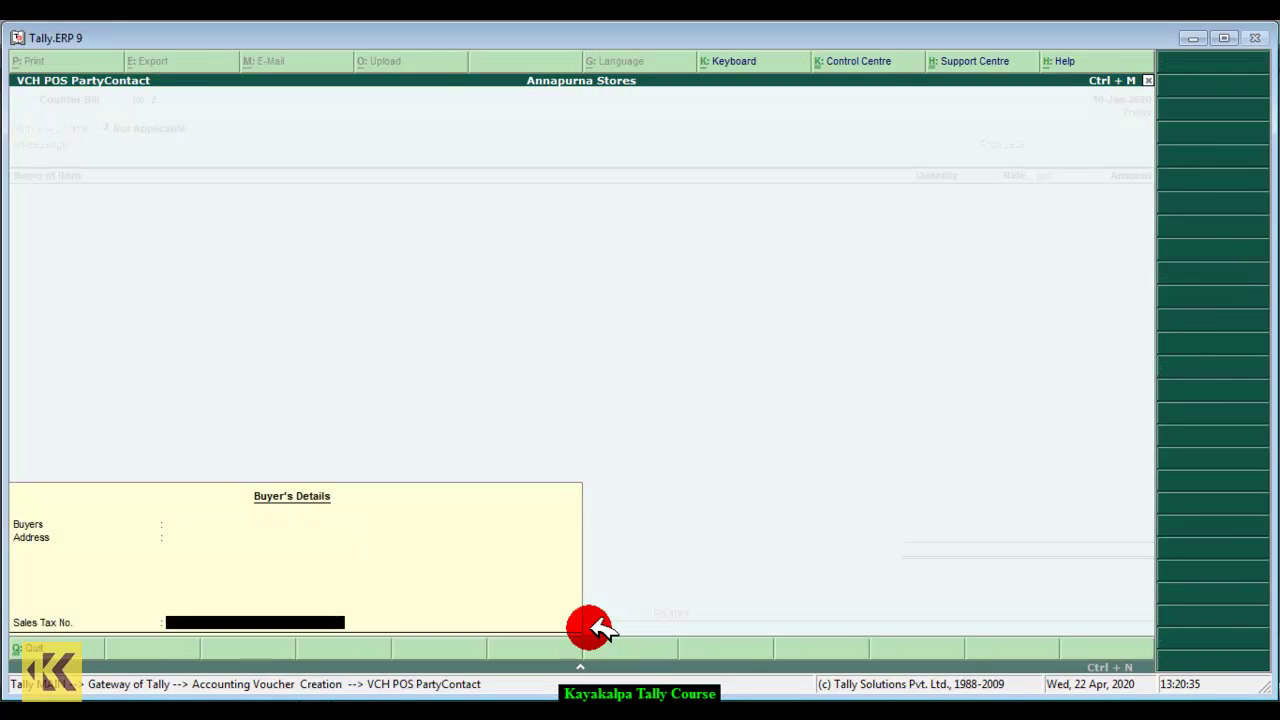
key(Return)
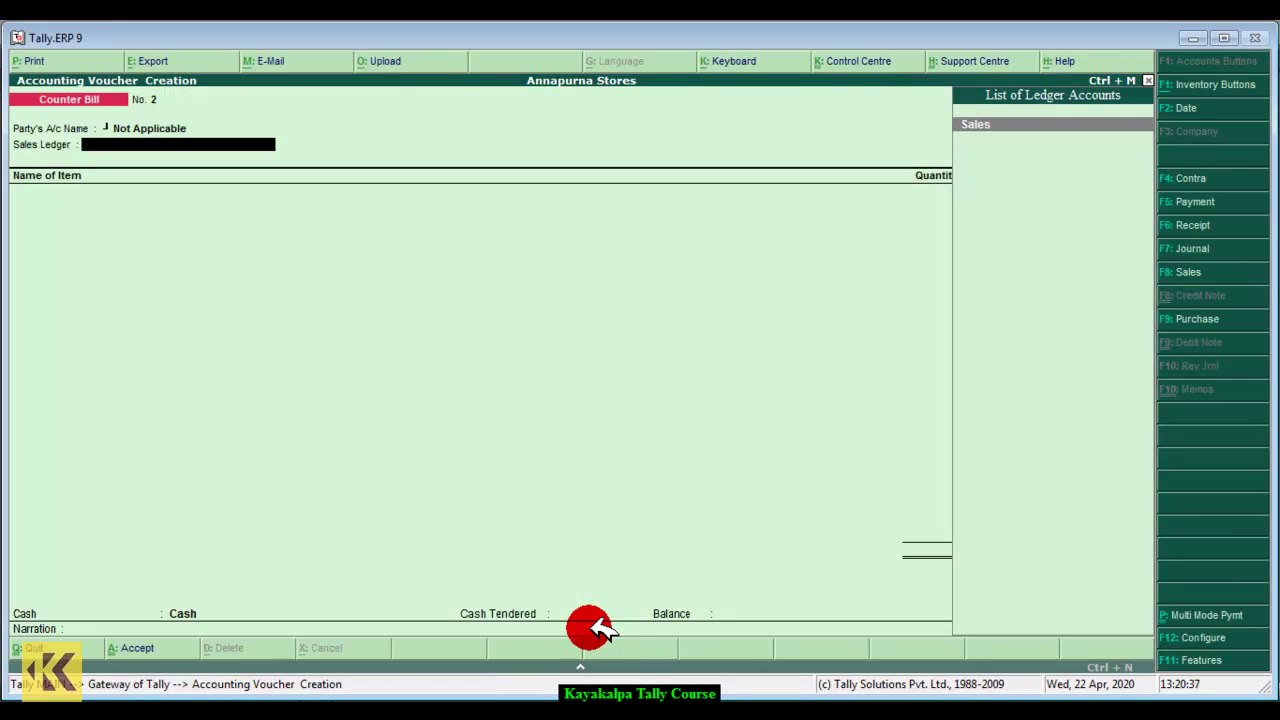
click(1025, 128)
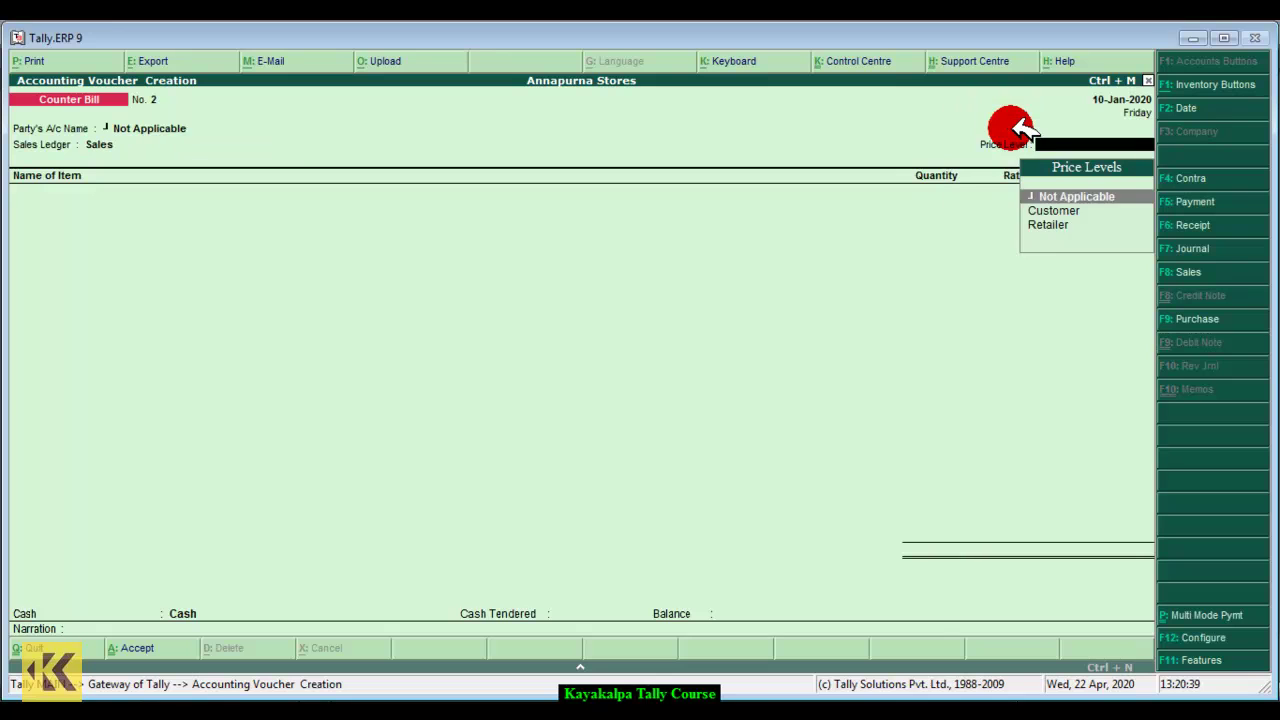
click(1090, 211)
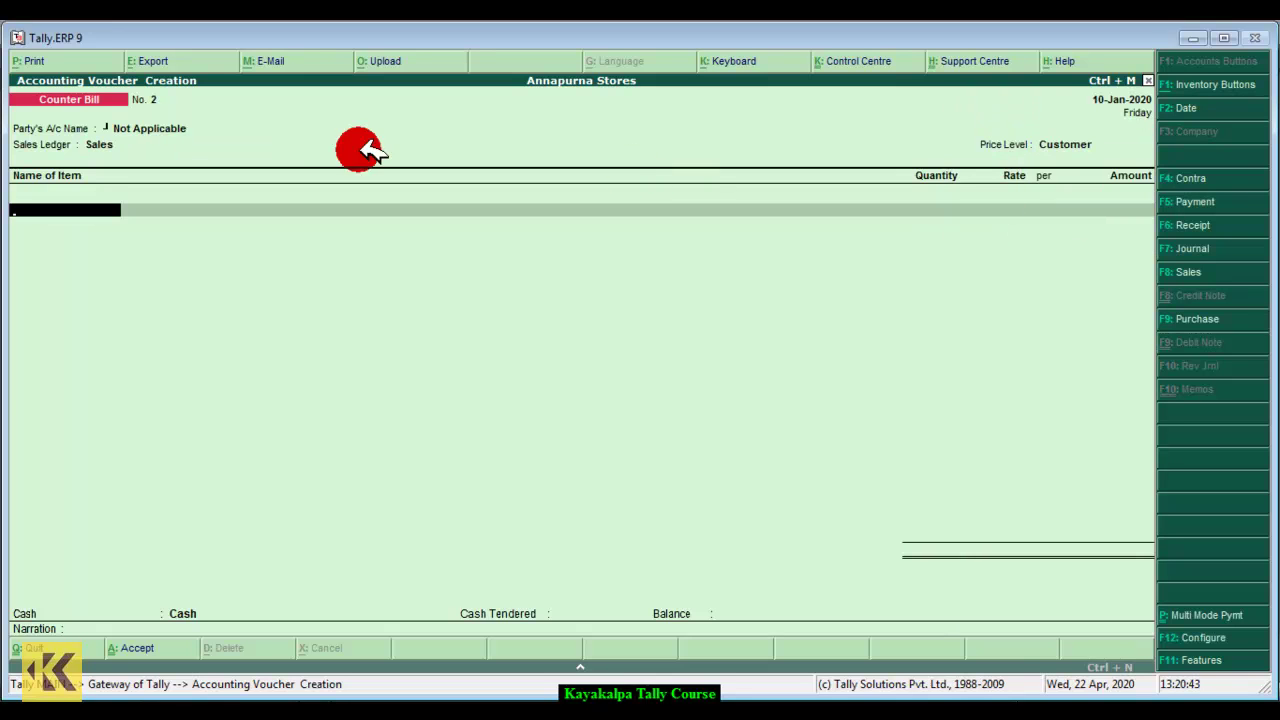
Add 2 btl of Sunsilk 200ml as the first item of the second Counter Bill
click(75, 212)
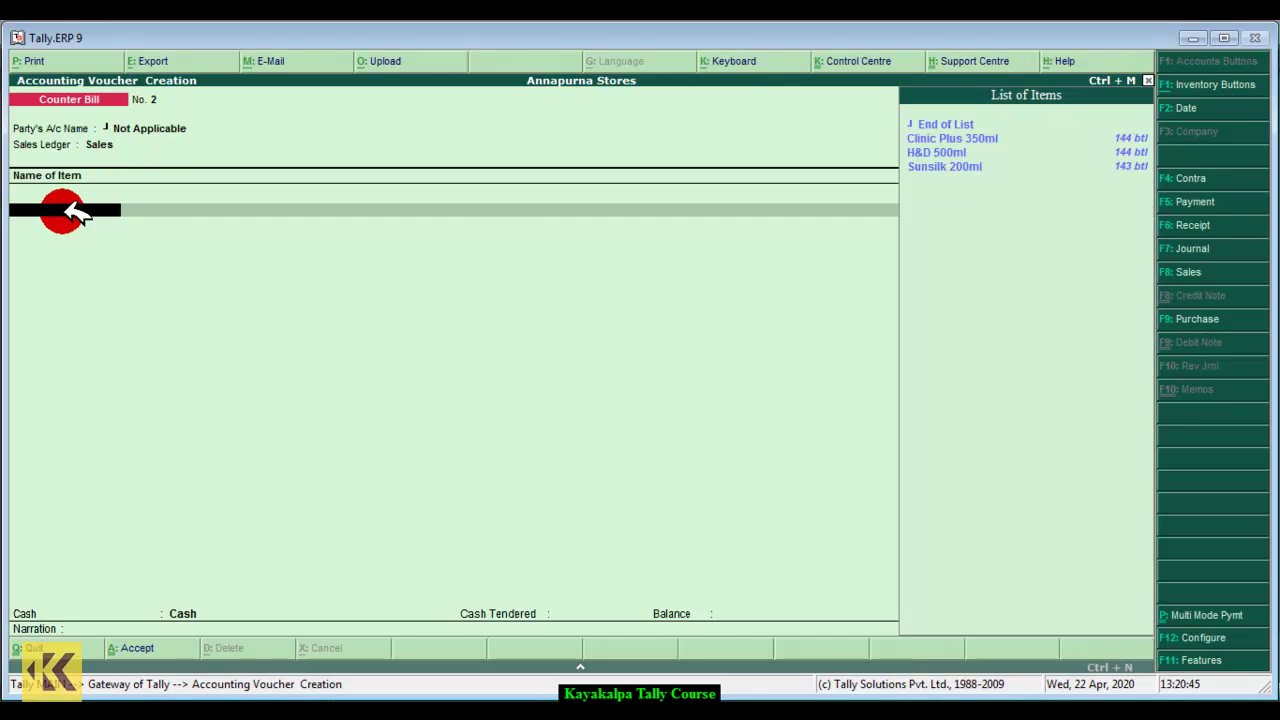
double_click(975, 167)
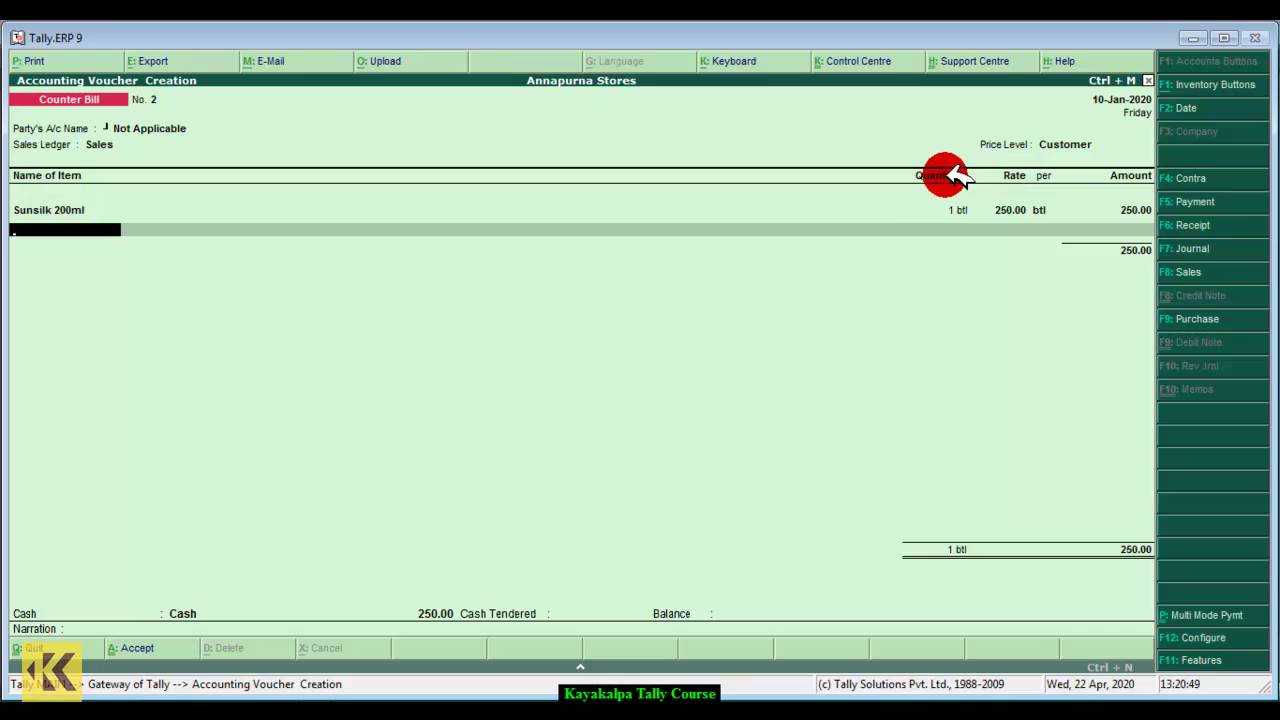
key(BackSpace)
text(2)
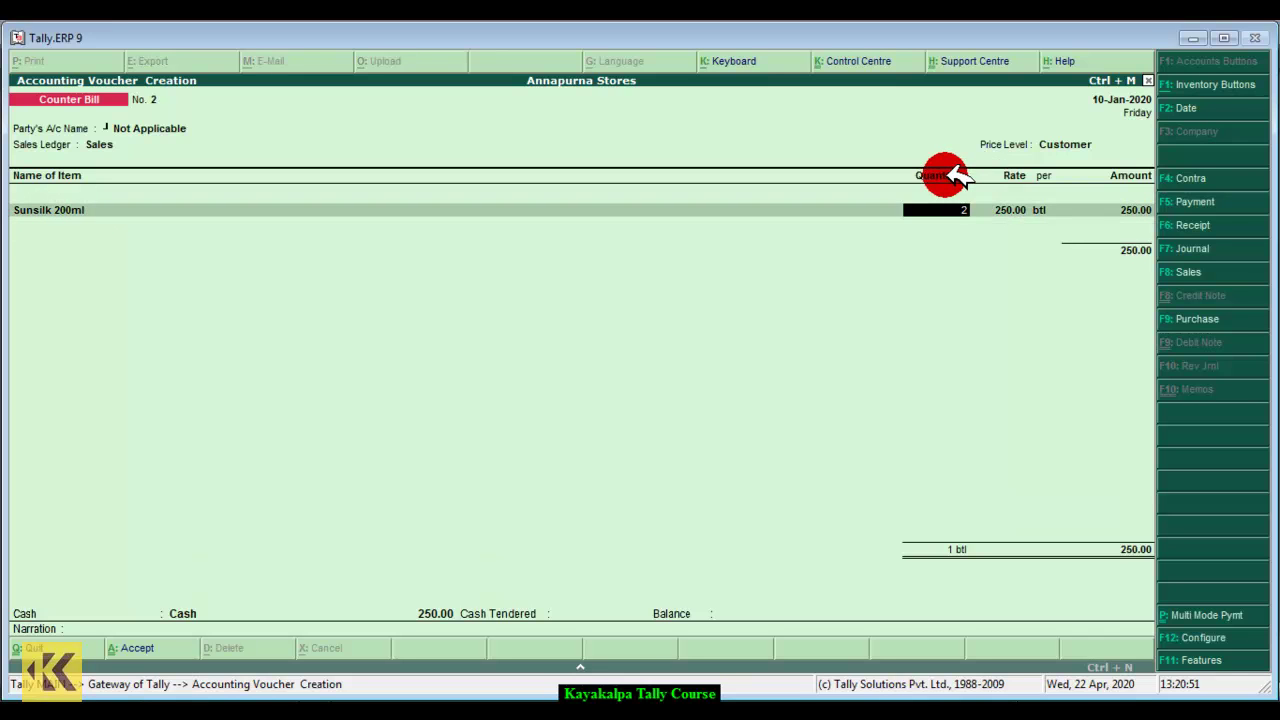
key(Return)
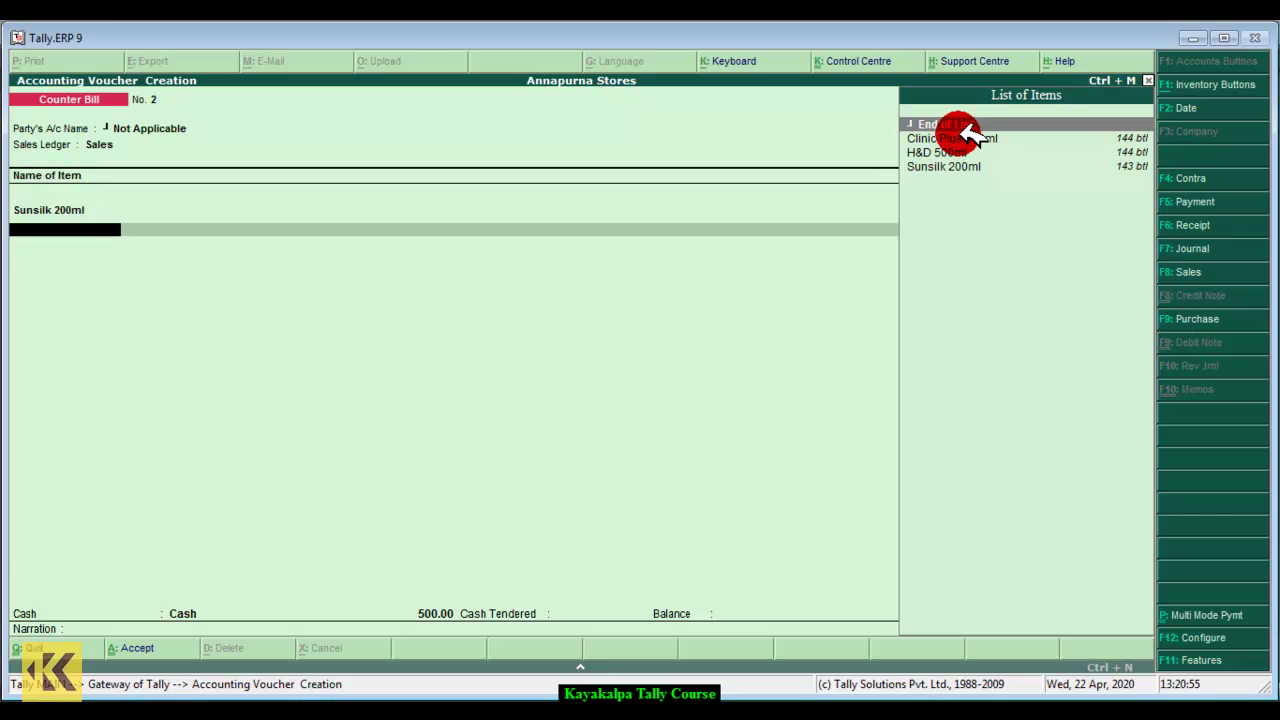
Add 1 btl each of Clinic Plus 350ml and H&D 500ml to the second bill and end its item list
click(962, 138)
key(Return)
key(Return)
key(Return)
key(Return)
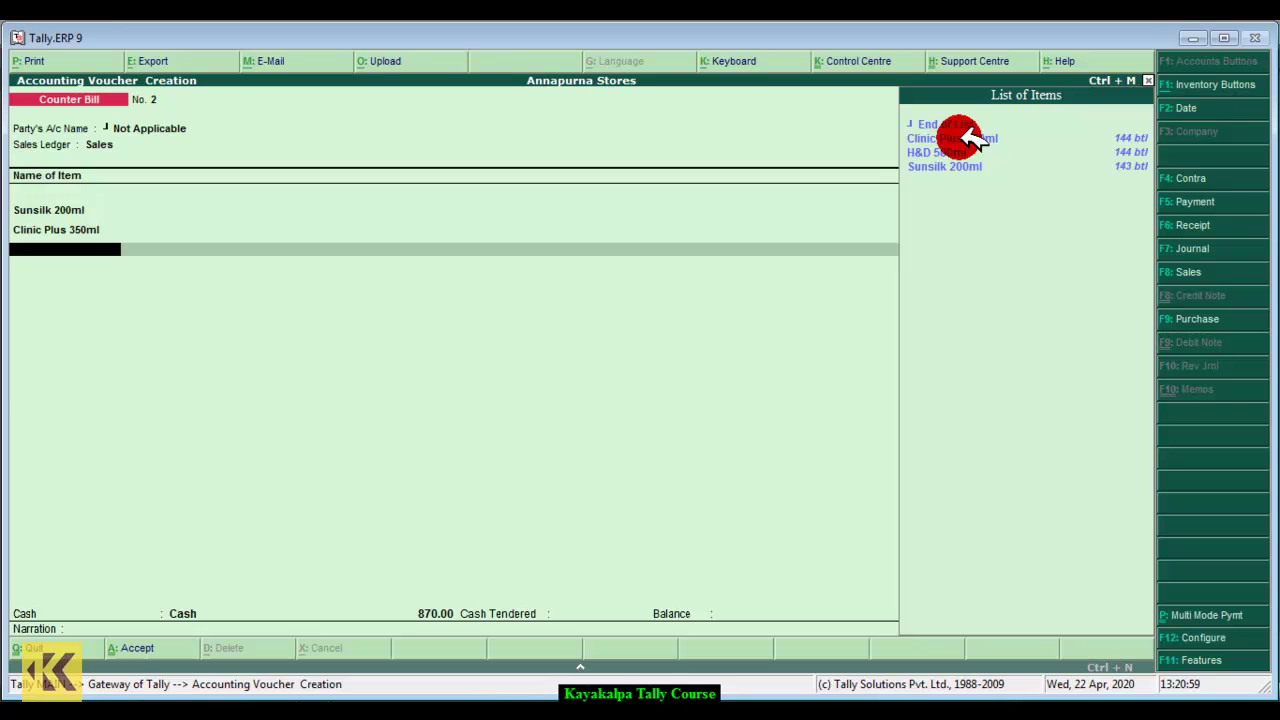
click(966, 152)
key(Return)
key(Return)
key(Return)
key(Return)
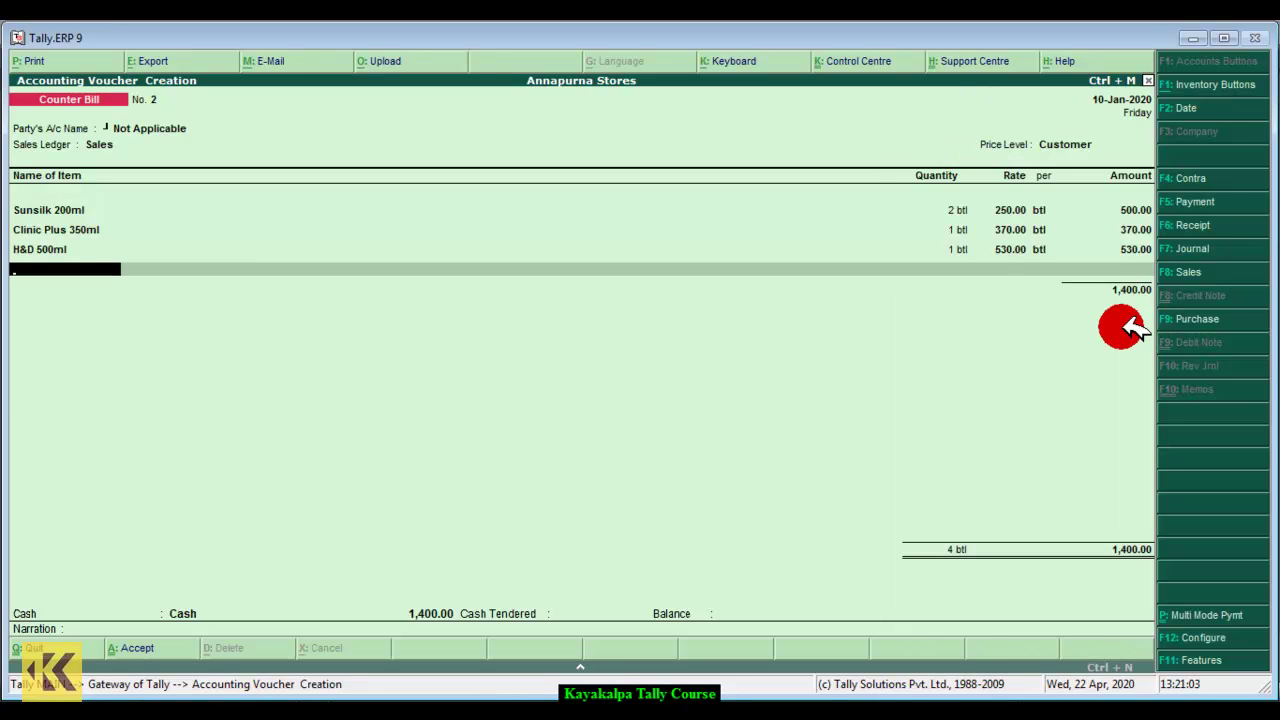
key(Return)
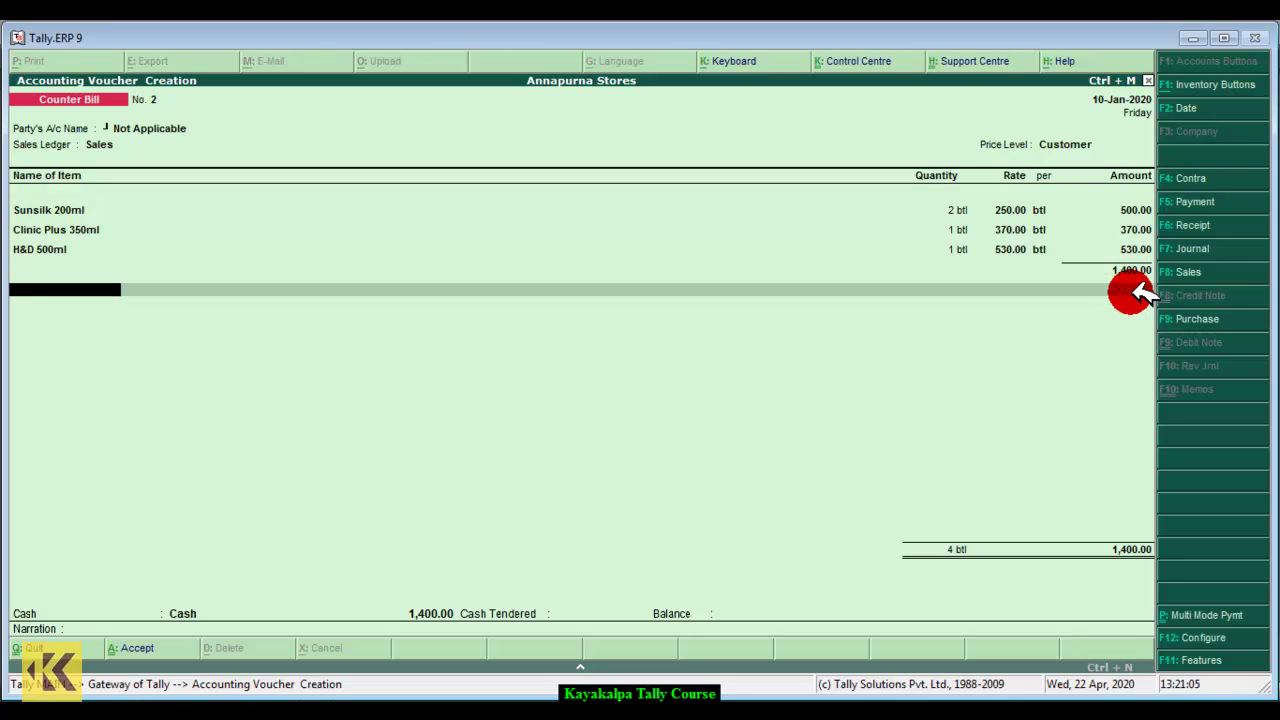
Switch the second bill to multi-mode payment and leave Gift Vouchers and Credit/Debit Card Payment as Not Applicable
click(1075, 290)
click(1040, 120)
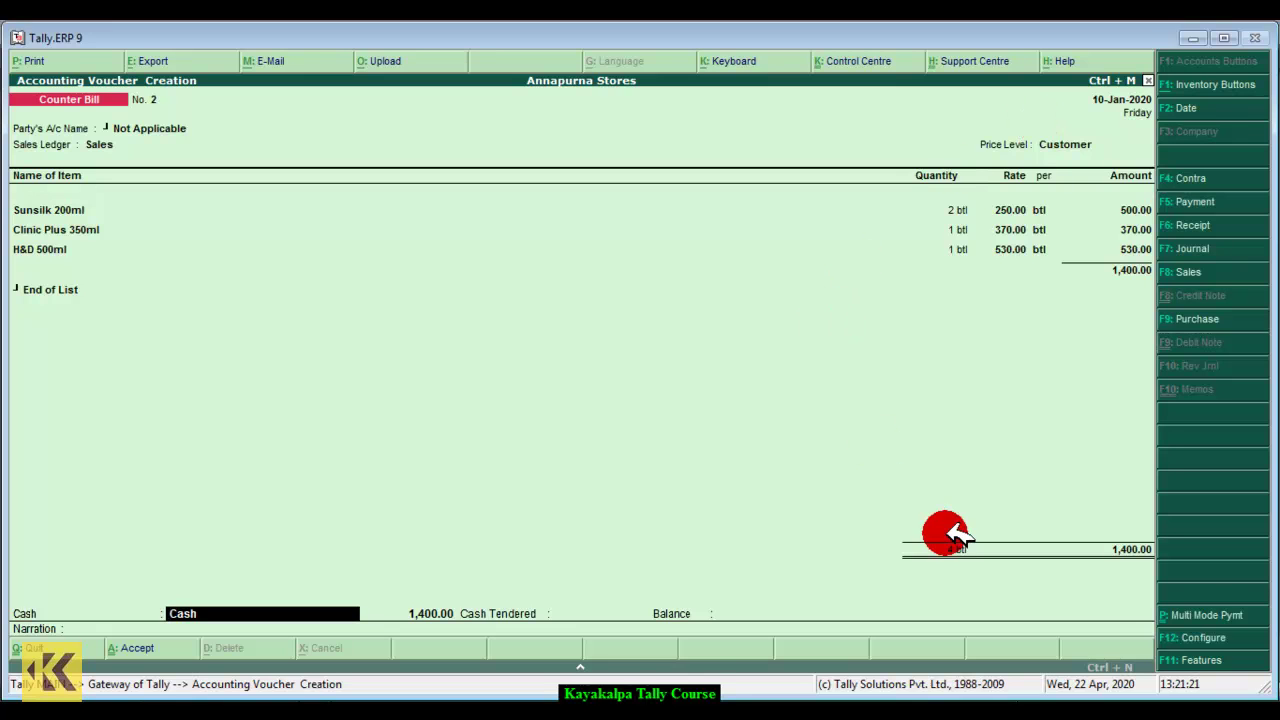
click(1258, 615)
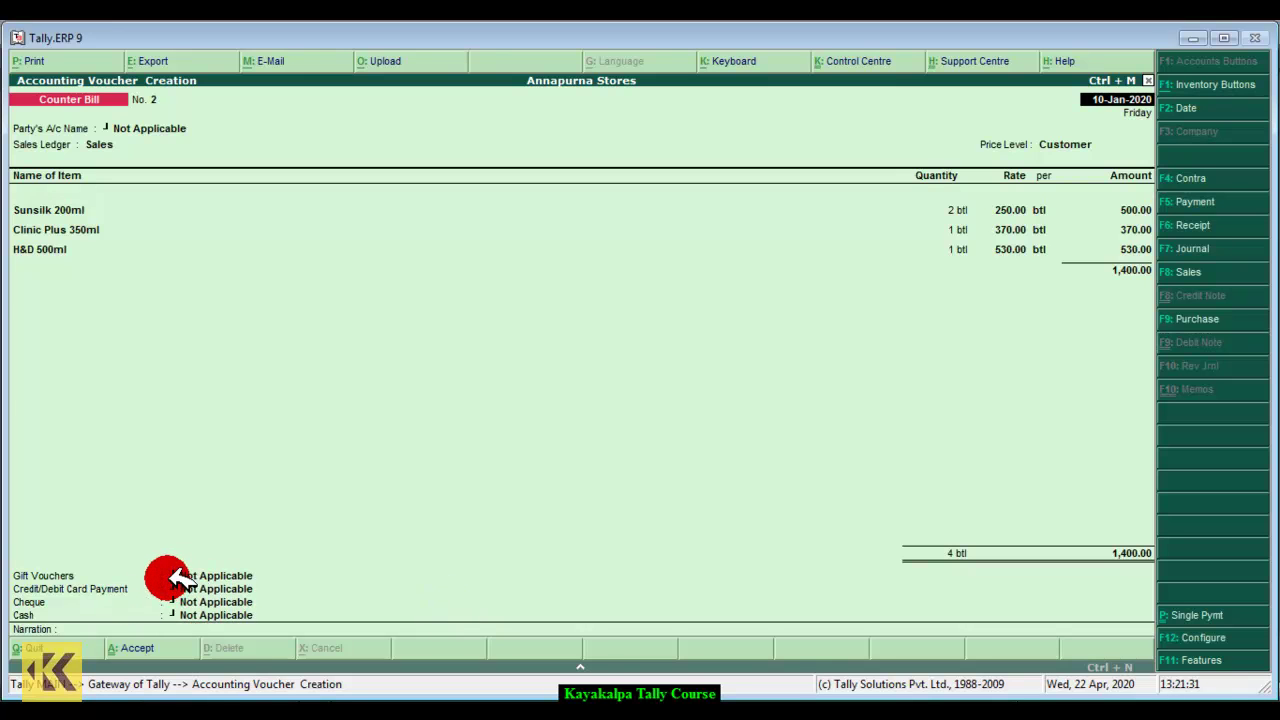
click(205, 576)
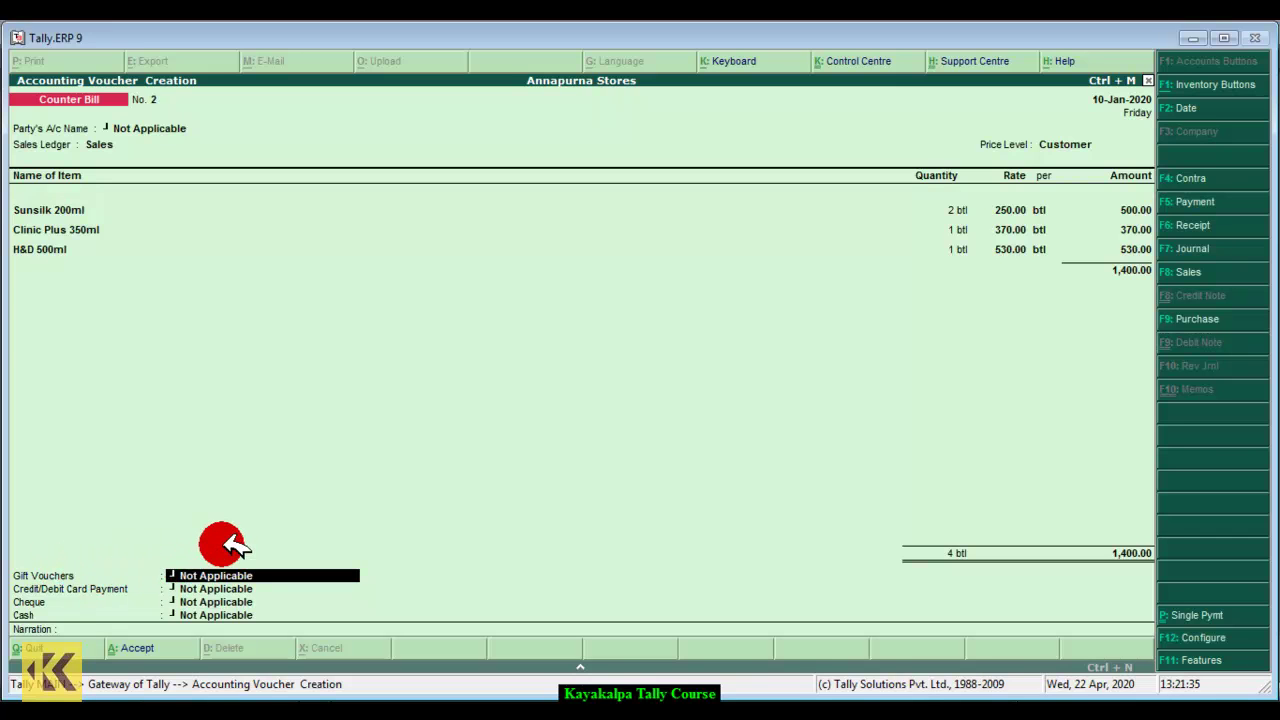
key(Return)
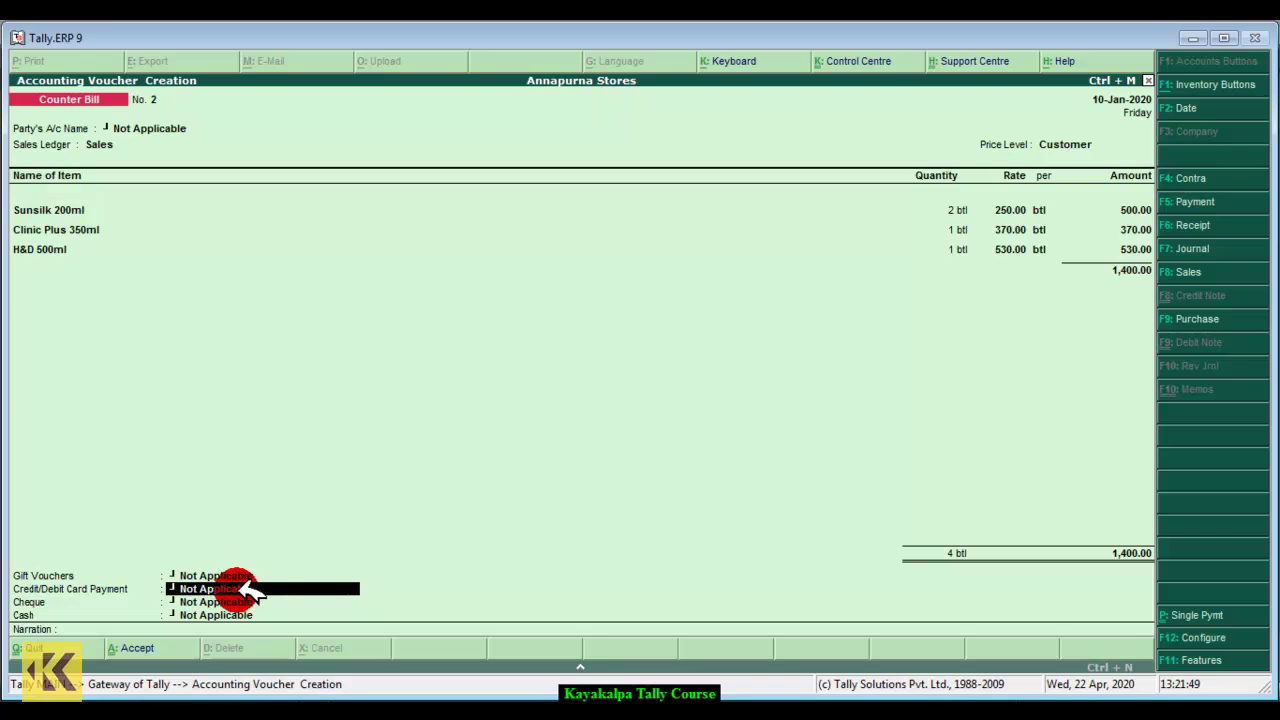
key(Return)
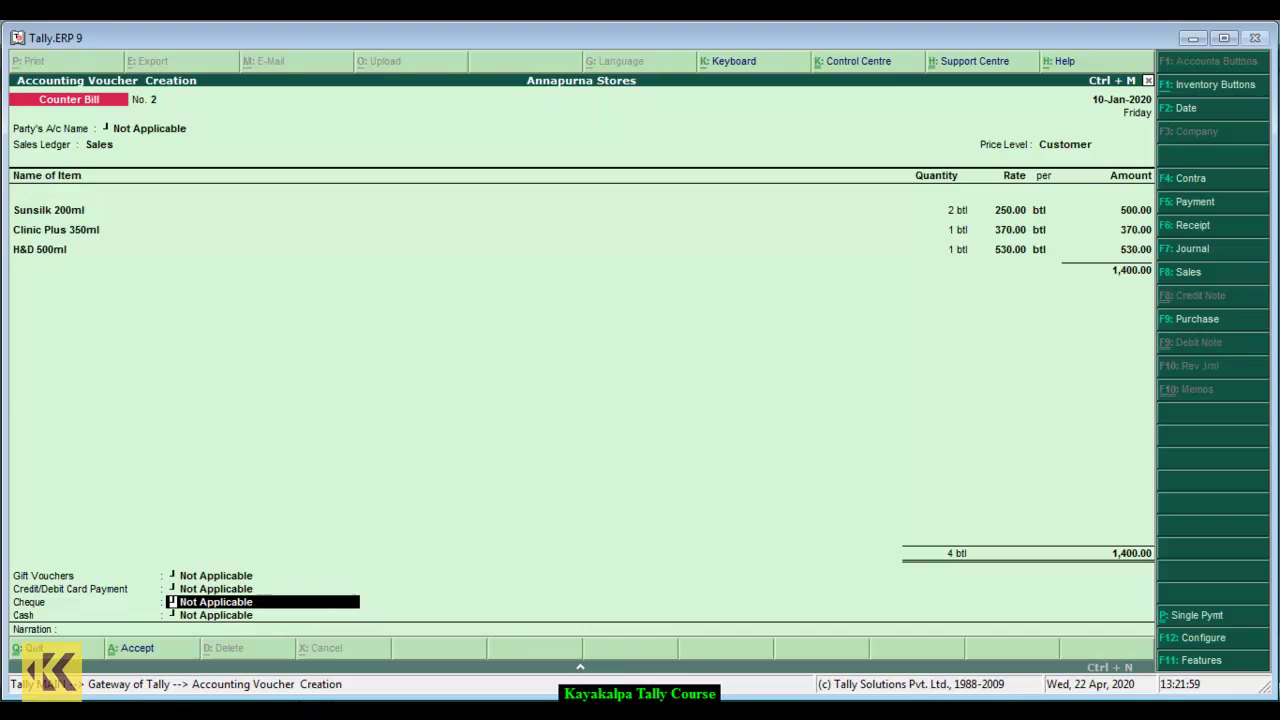
Check the exercise's cheque details in Word, and create the ledger Sunrise Bank under Bank Accounts from the bill's Cheque field
key(alt+Tab)
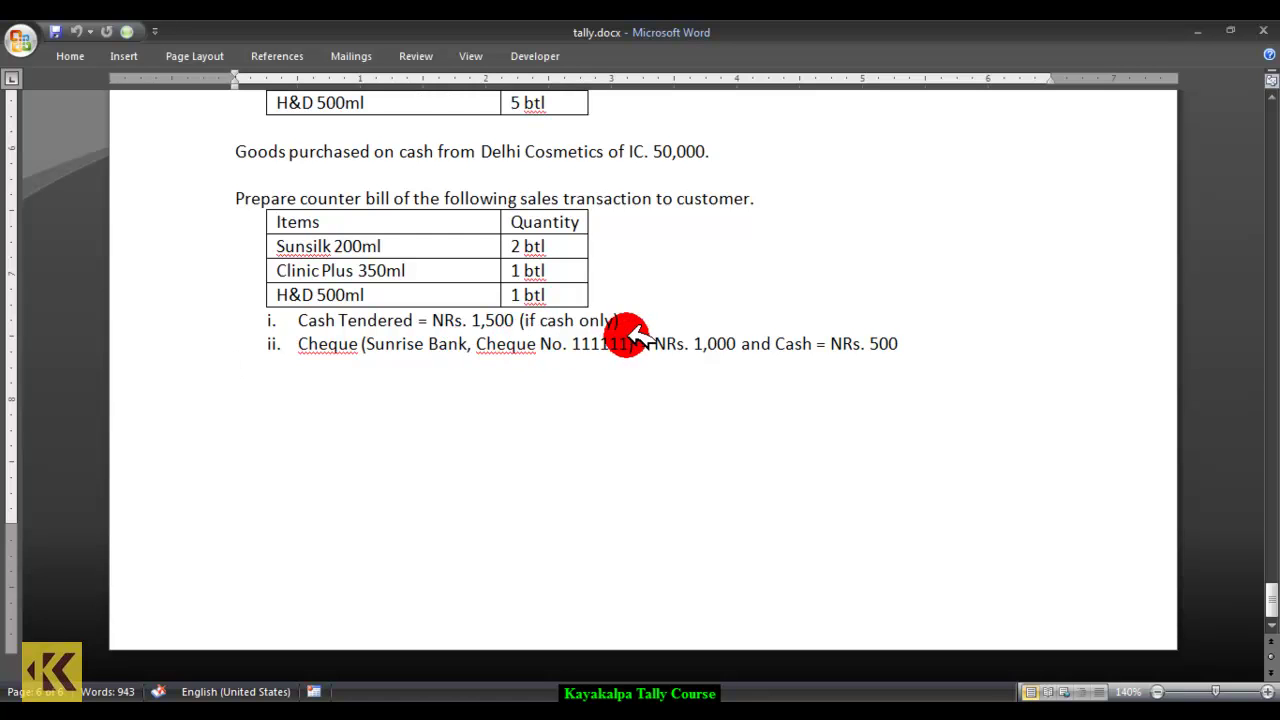
key(alt+Tab)
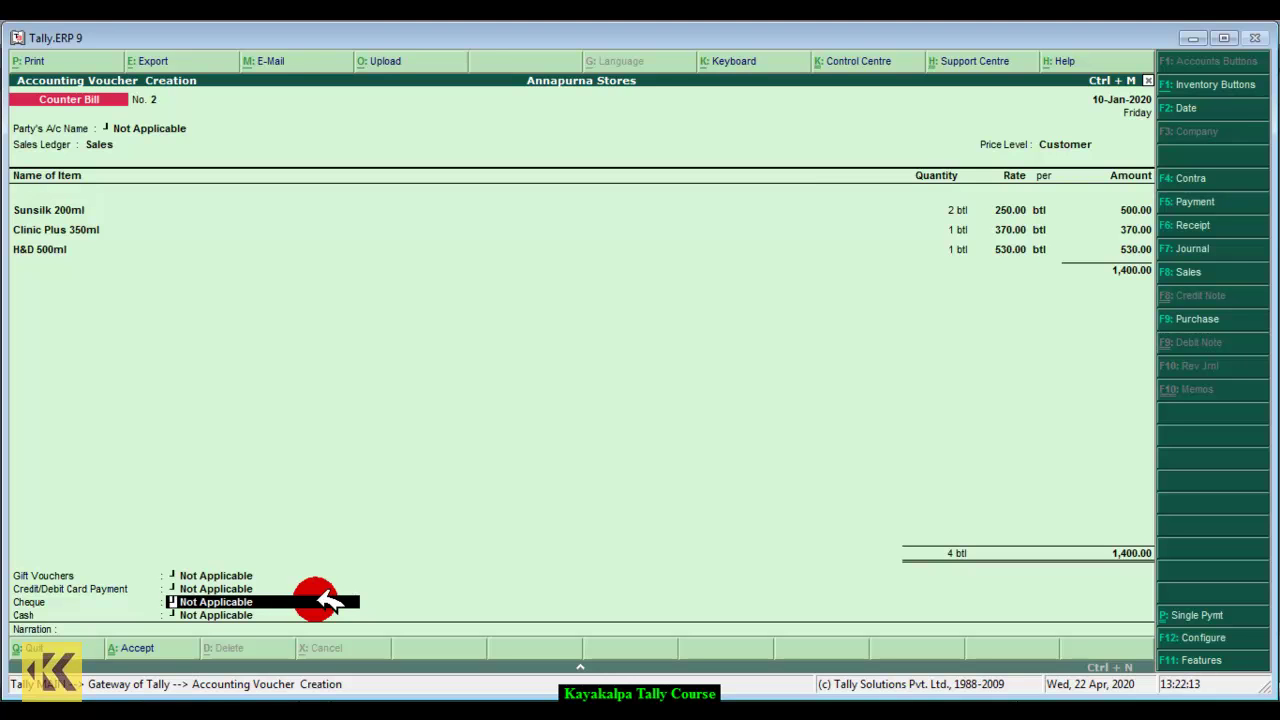
key(alt+c)
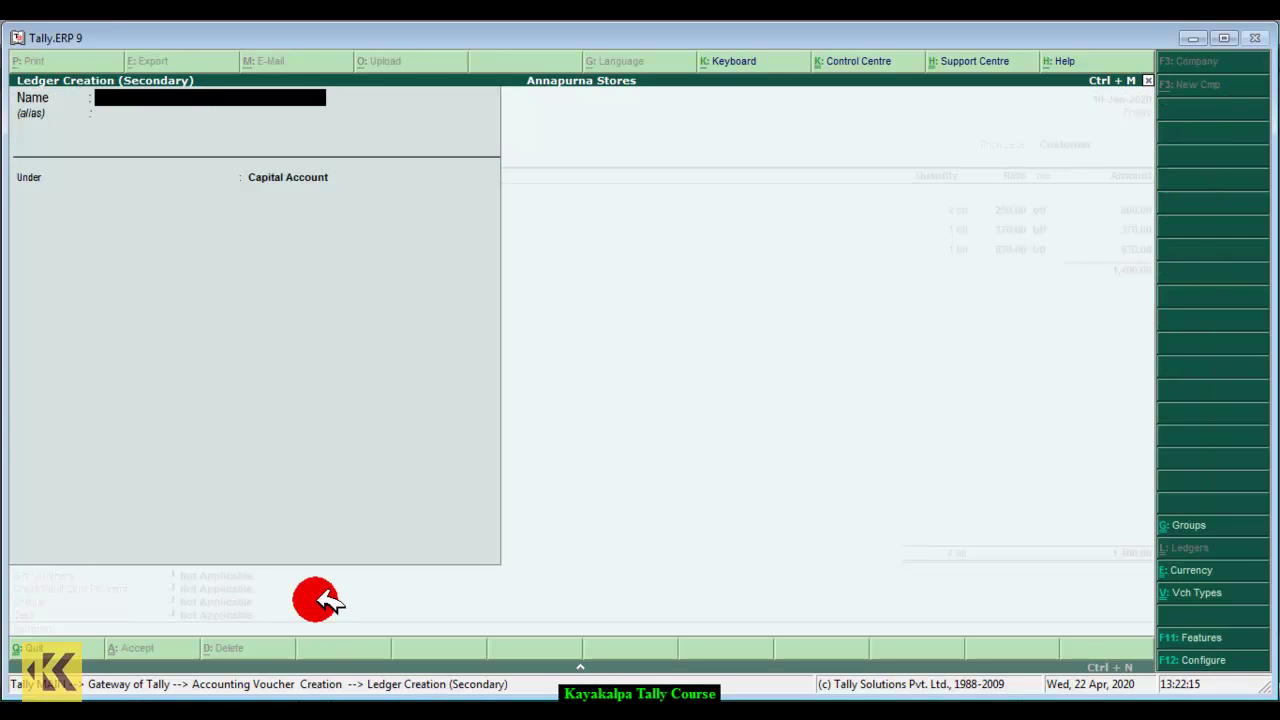
text(Sunrise Bank)
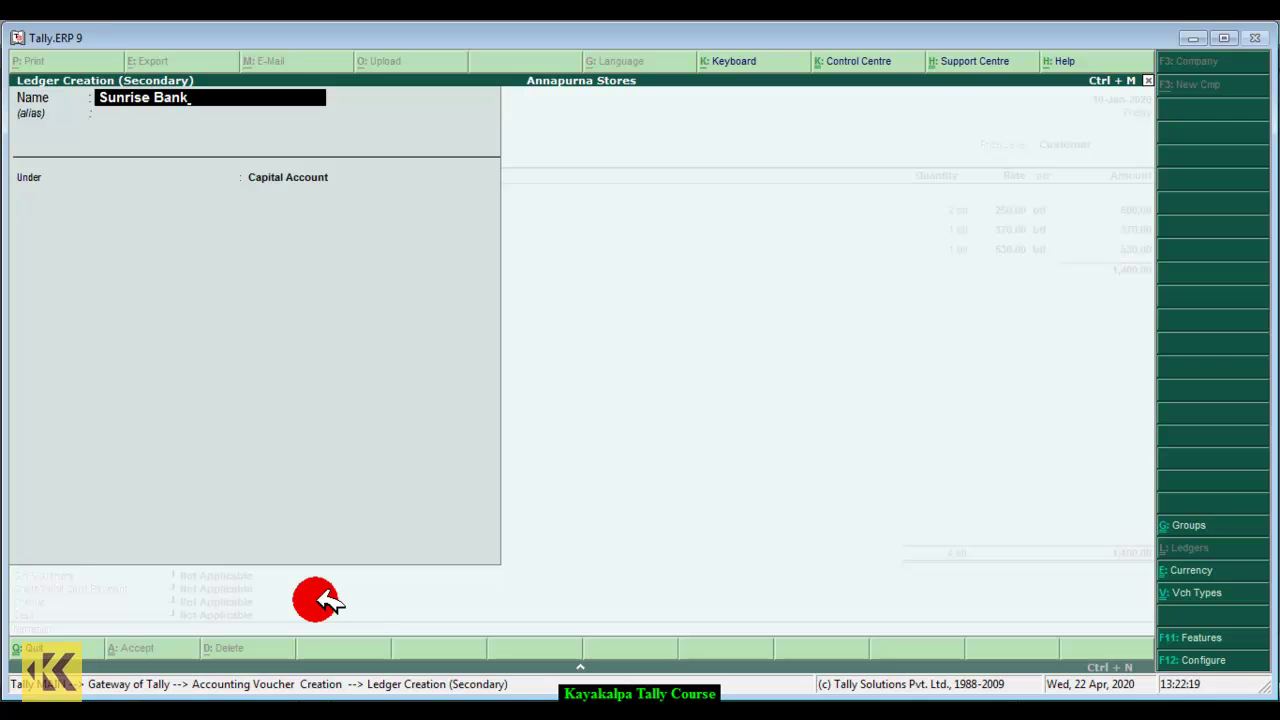
key(Return)
key(Return)
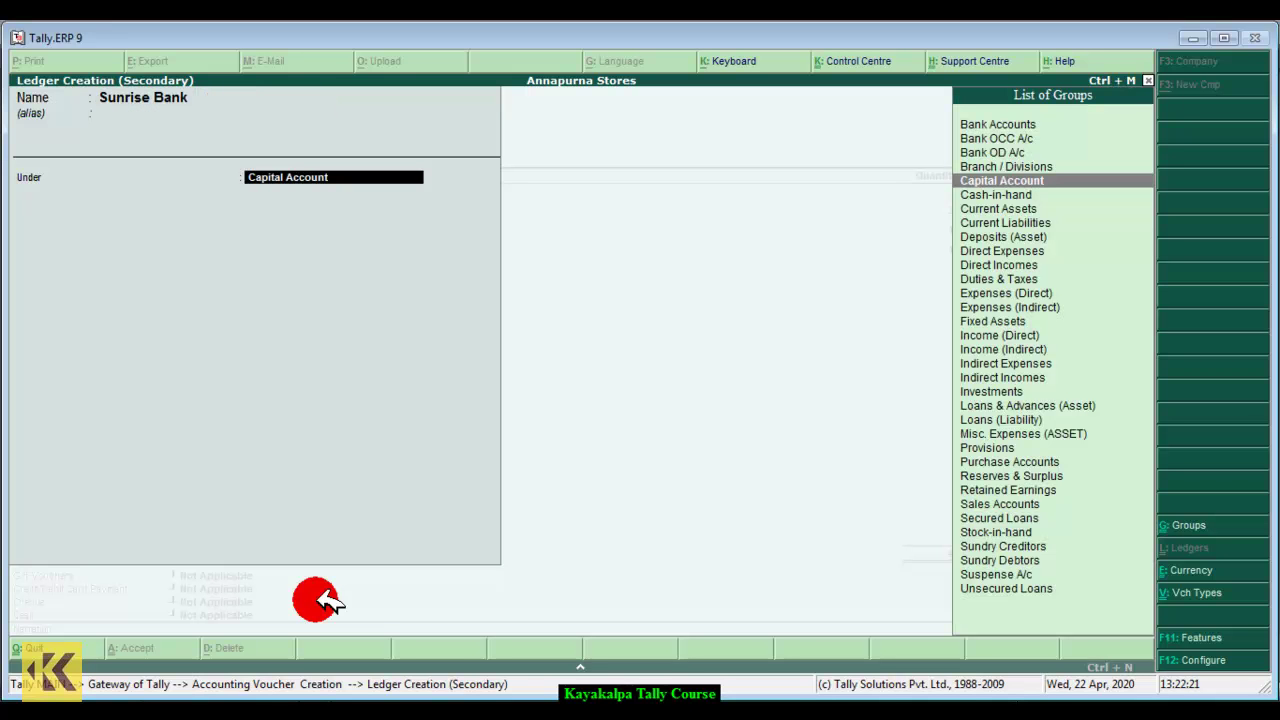
click(1000, 124)
click(1000, 124)
key(Return)
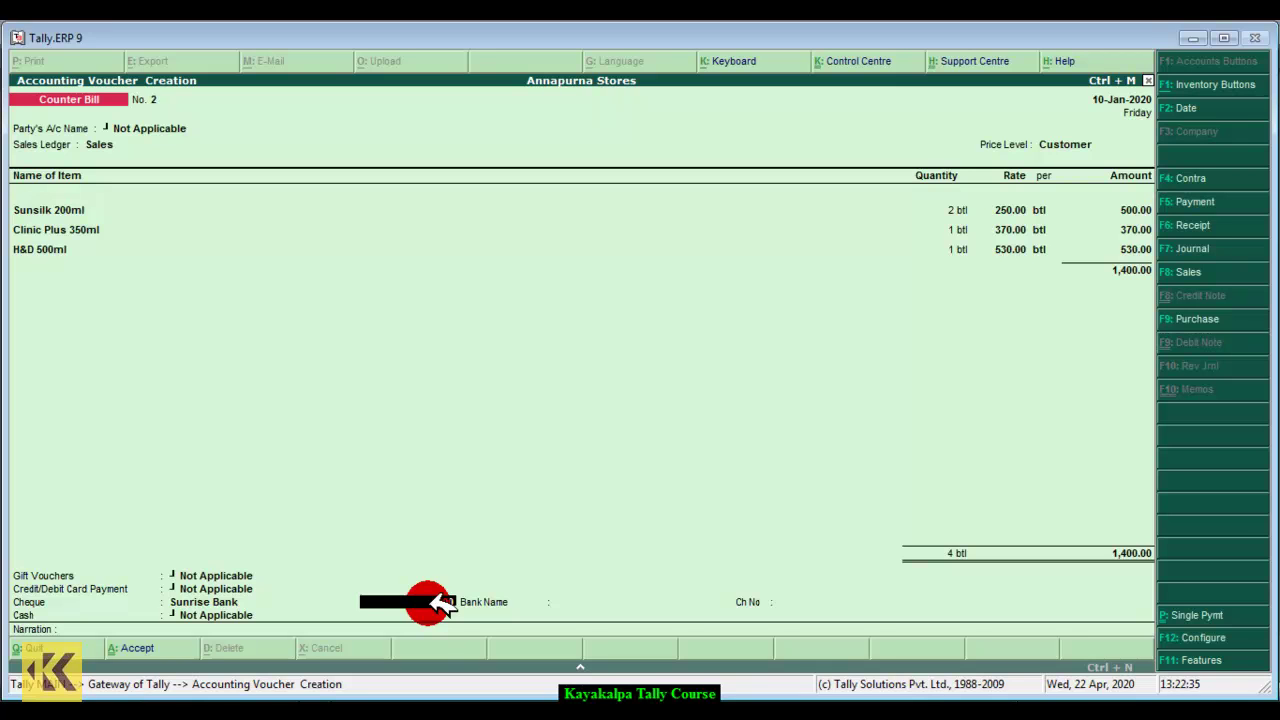
Enter the cheque payment of 1,000 with bank name Sunrise Bank and cheque number 111111
key(Return)
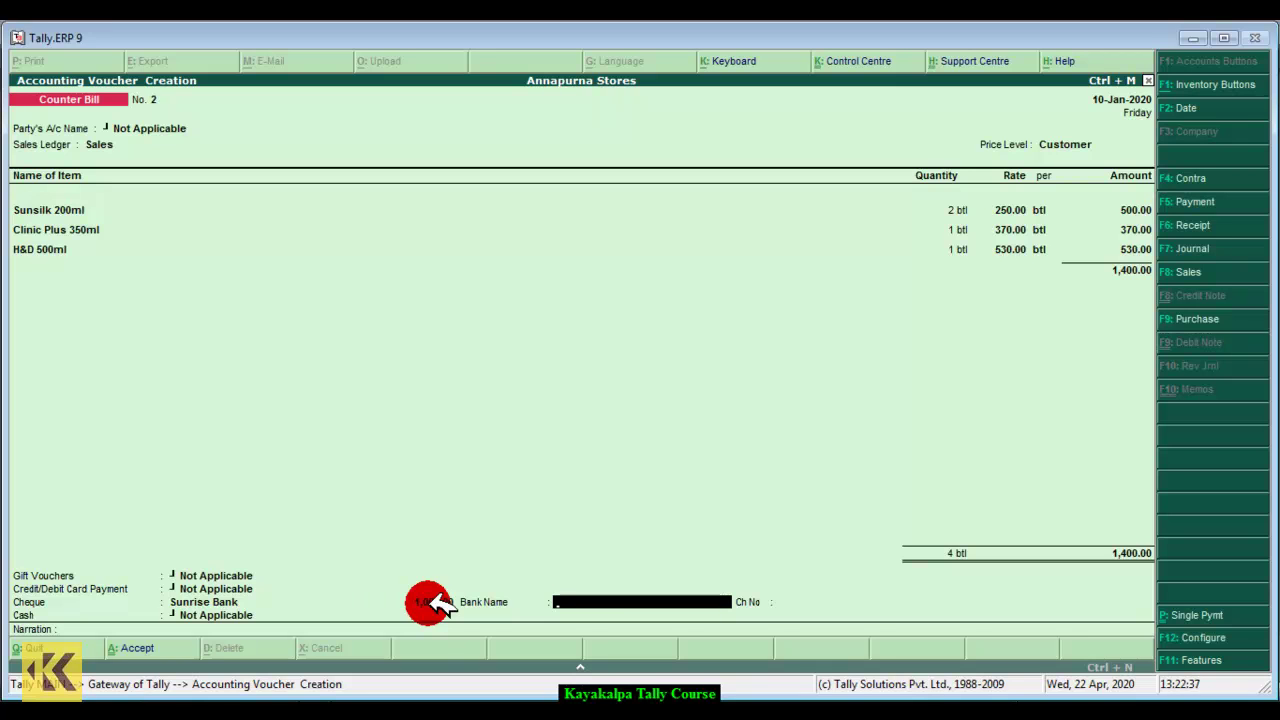
text(Sunrise Bank)
key(Return)
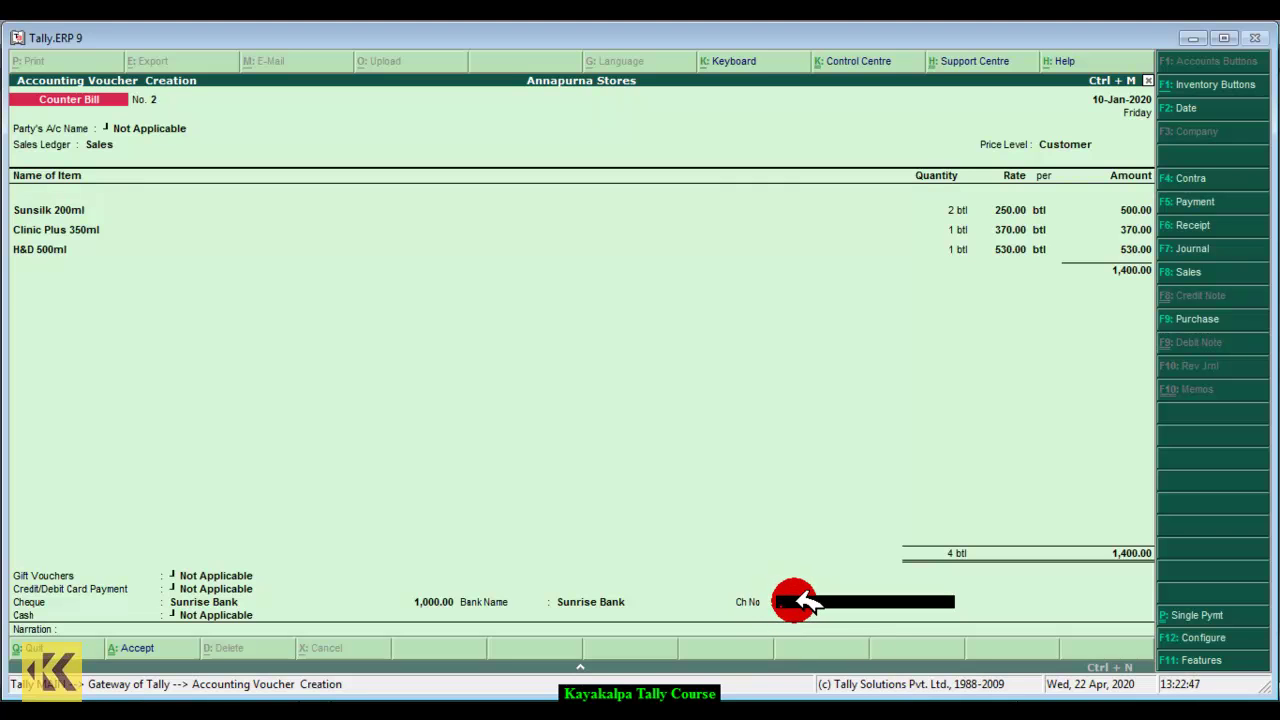
text(111111)
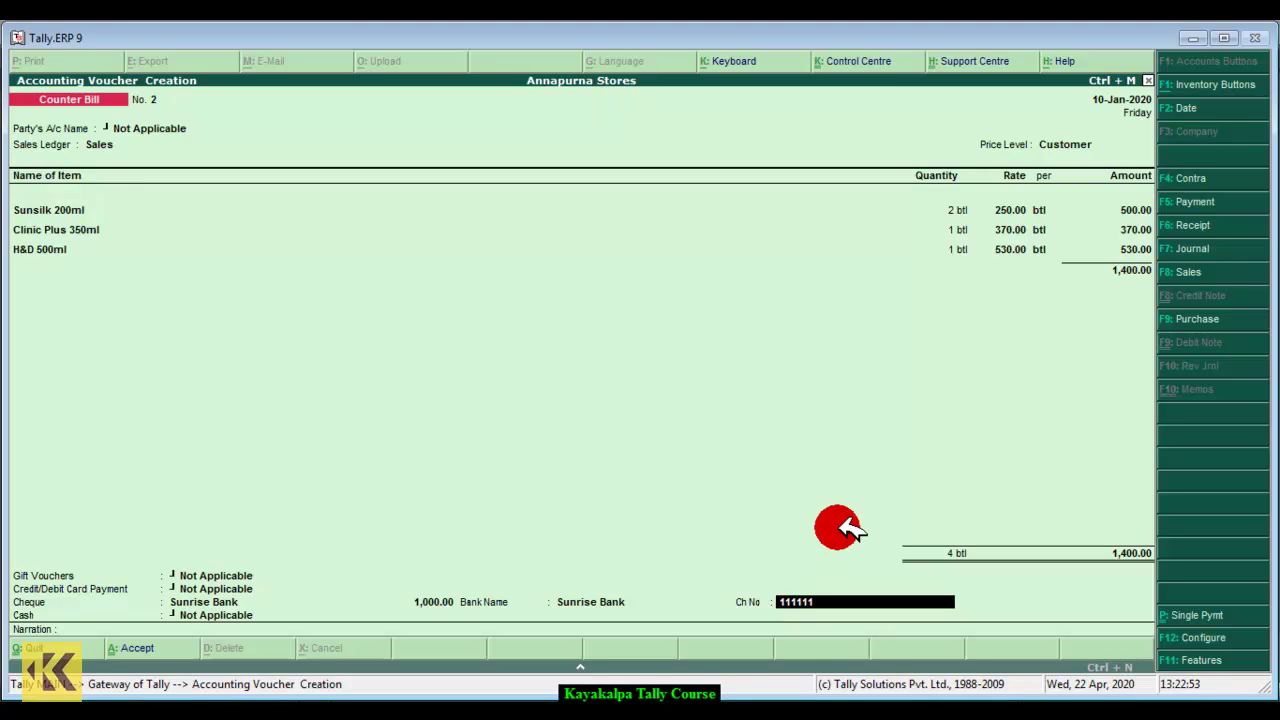
key(Return)
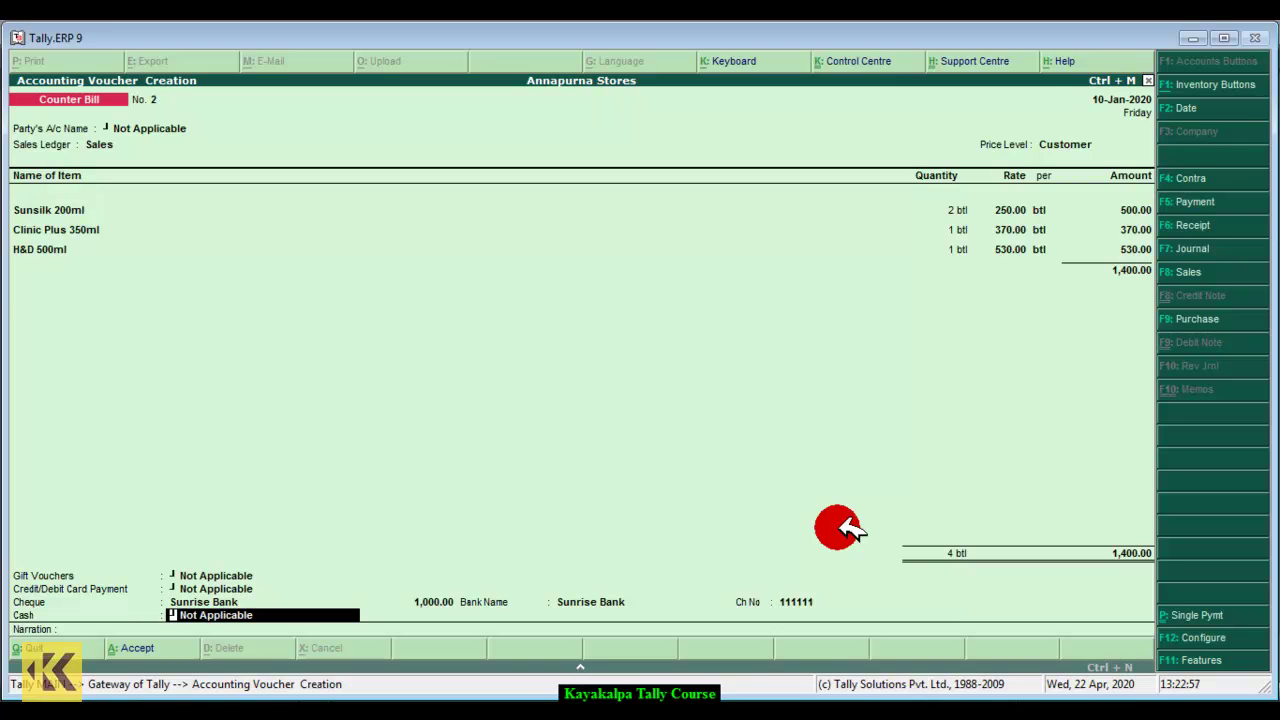
Choose Cash as the cash payment ledger with an amount of 400 and enter 500 as cash tendered
key(BackSpace)
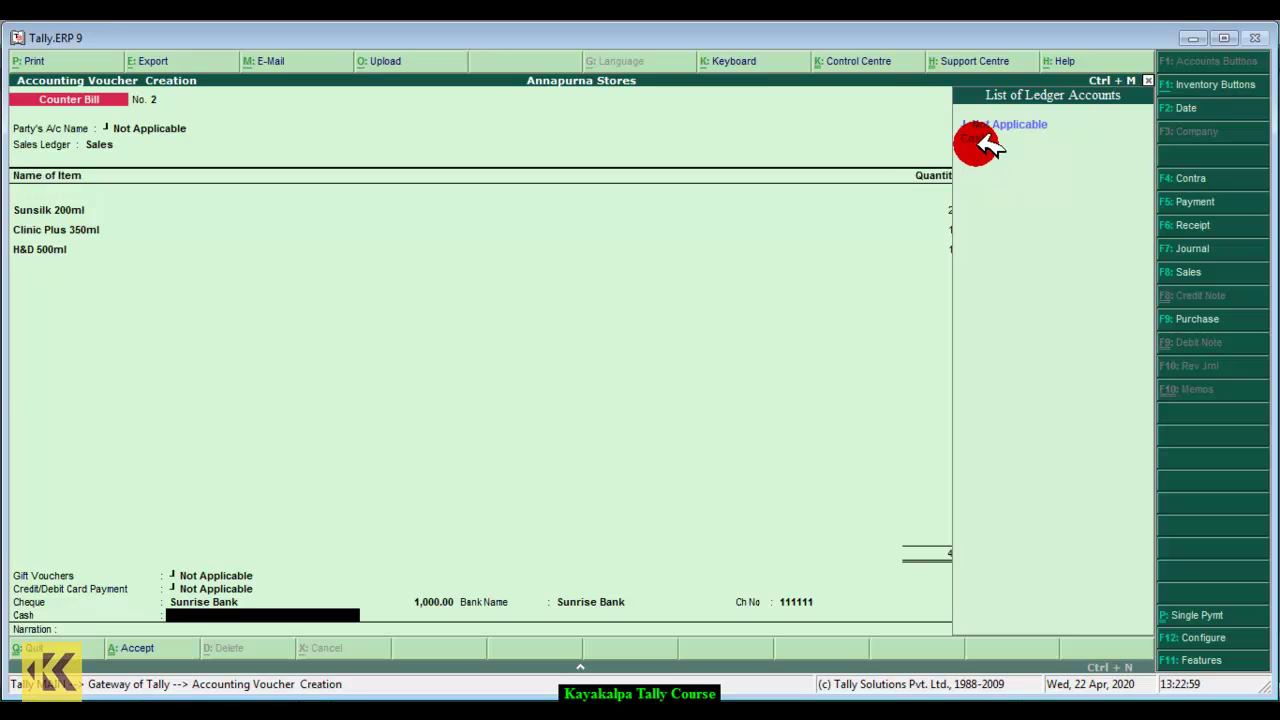
click(988, 140)
click(988, 140)
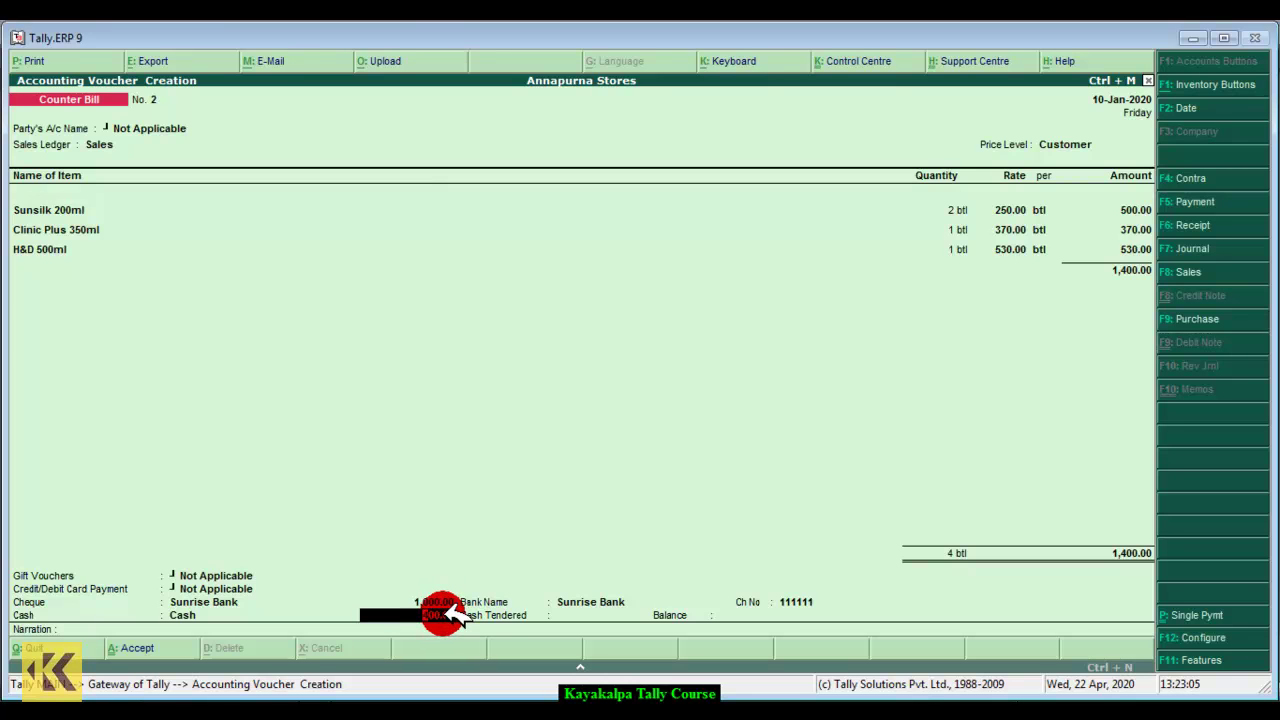
text(50)
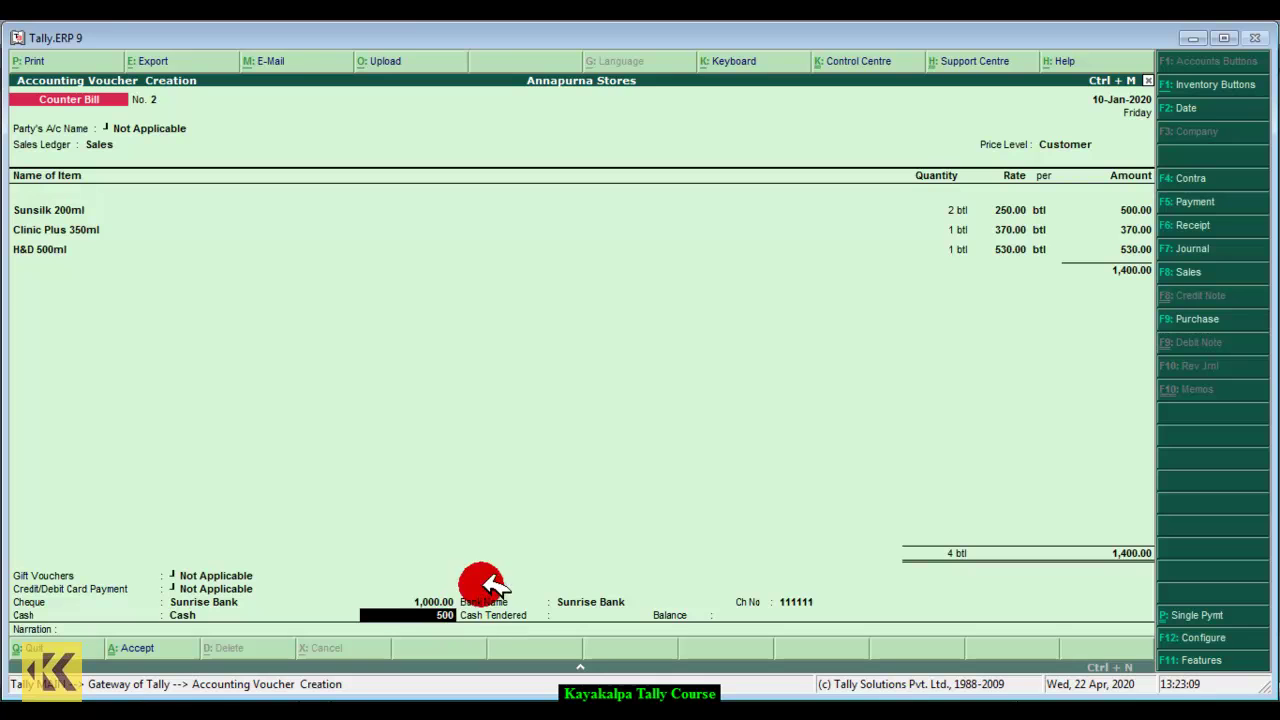
text(00)
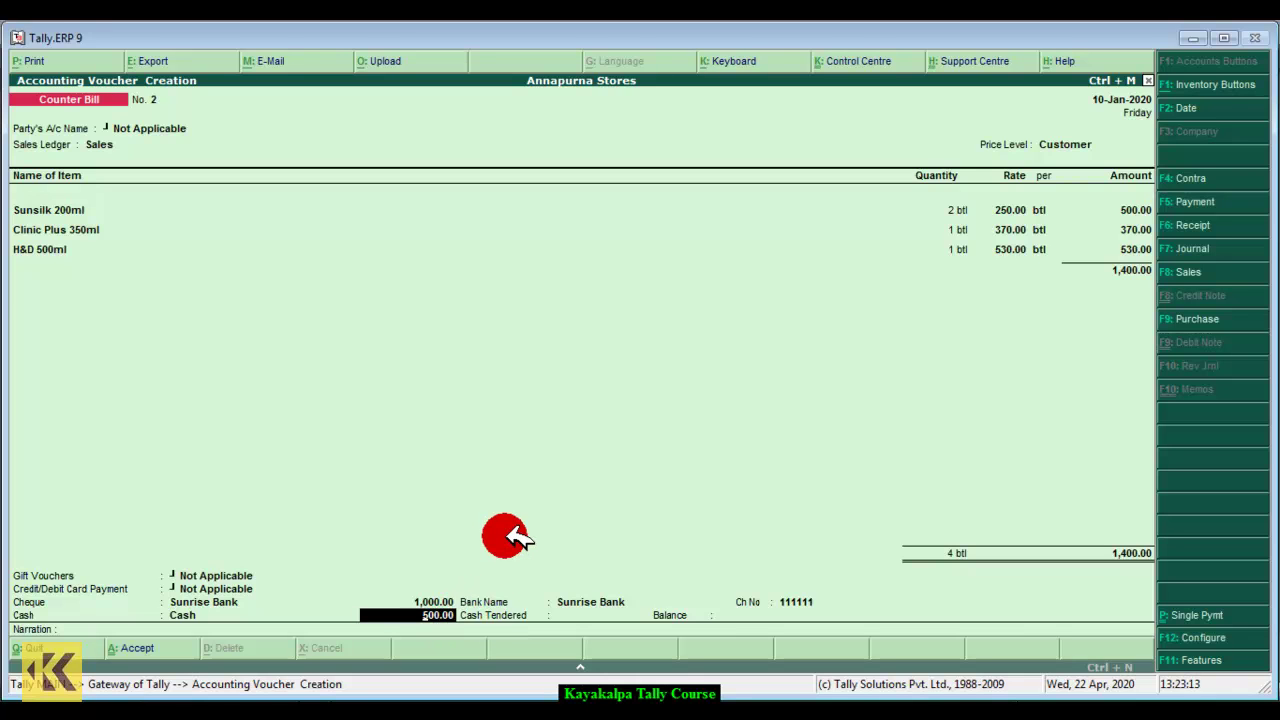
text(400)
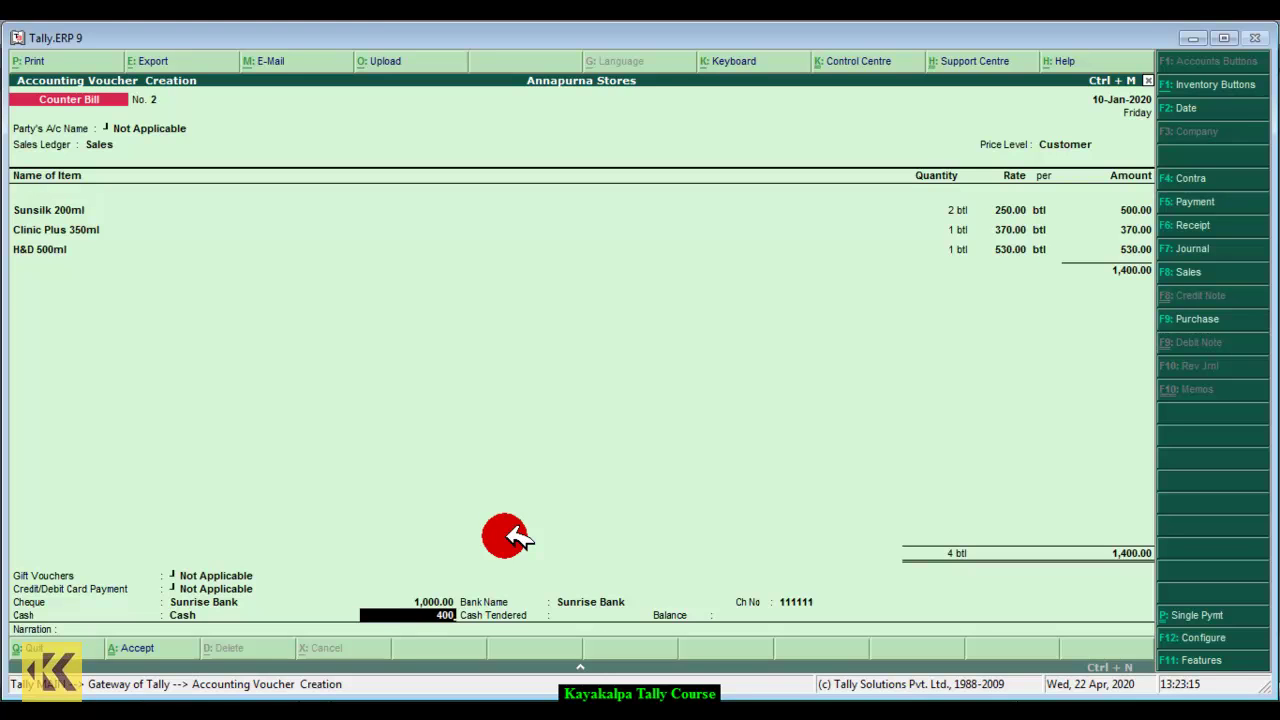
key(Return)
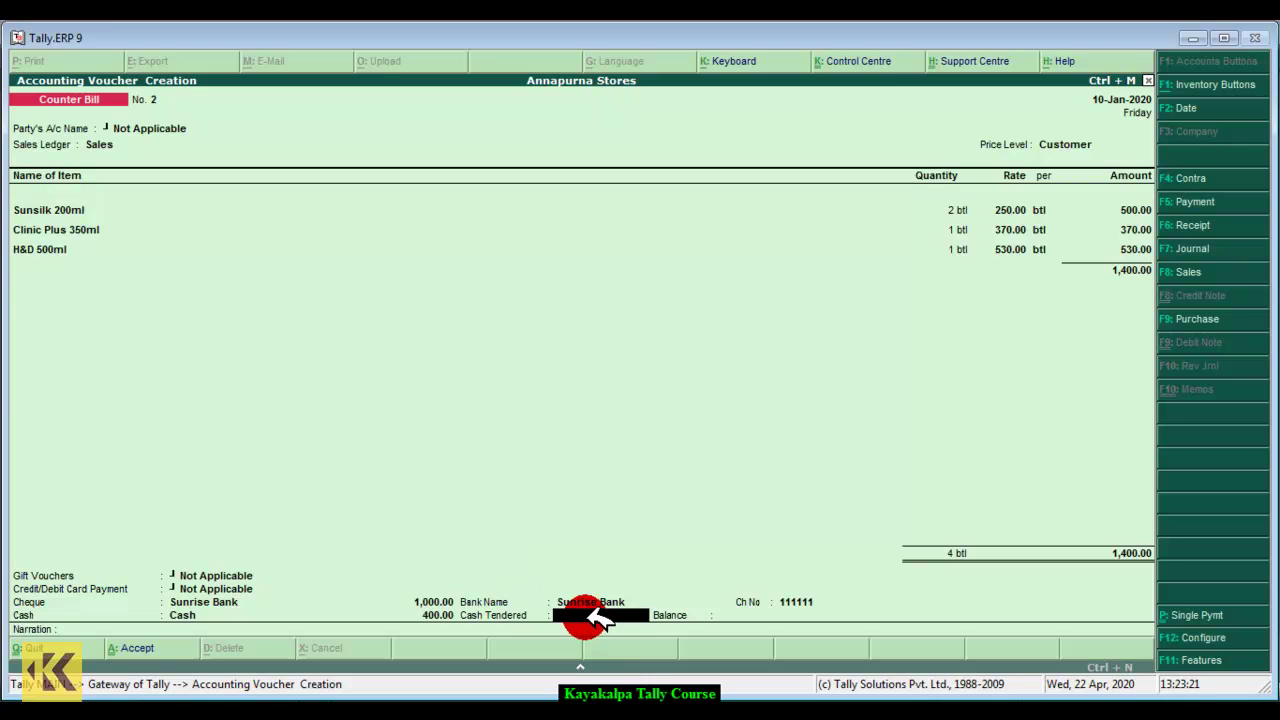
text(500)
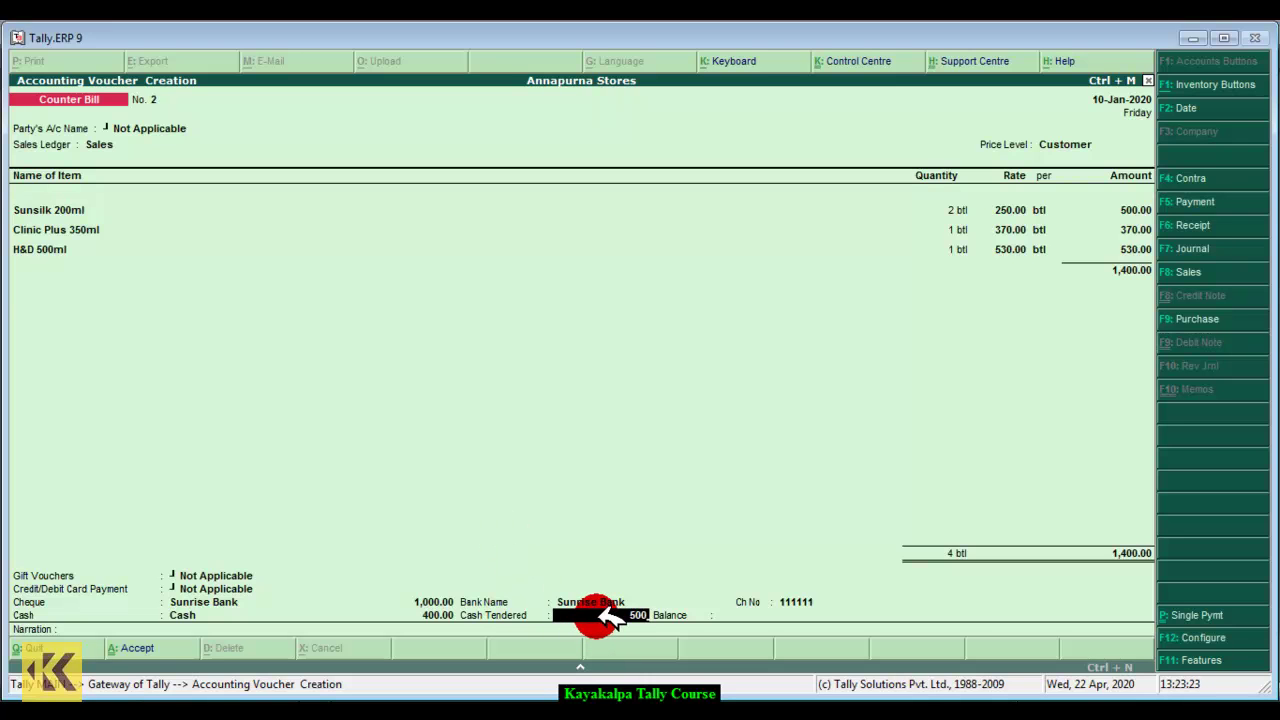
key(Return)
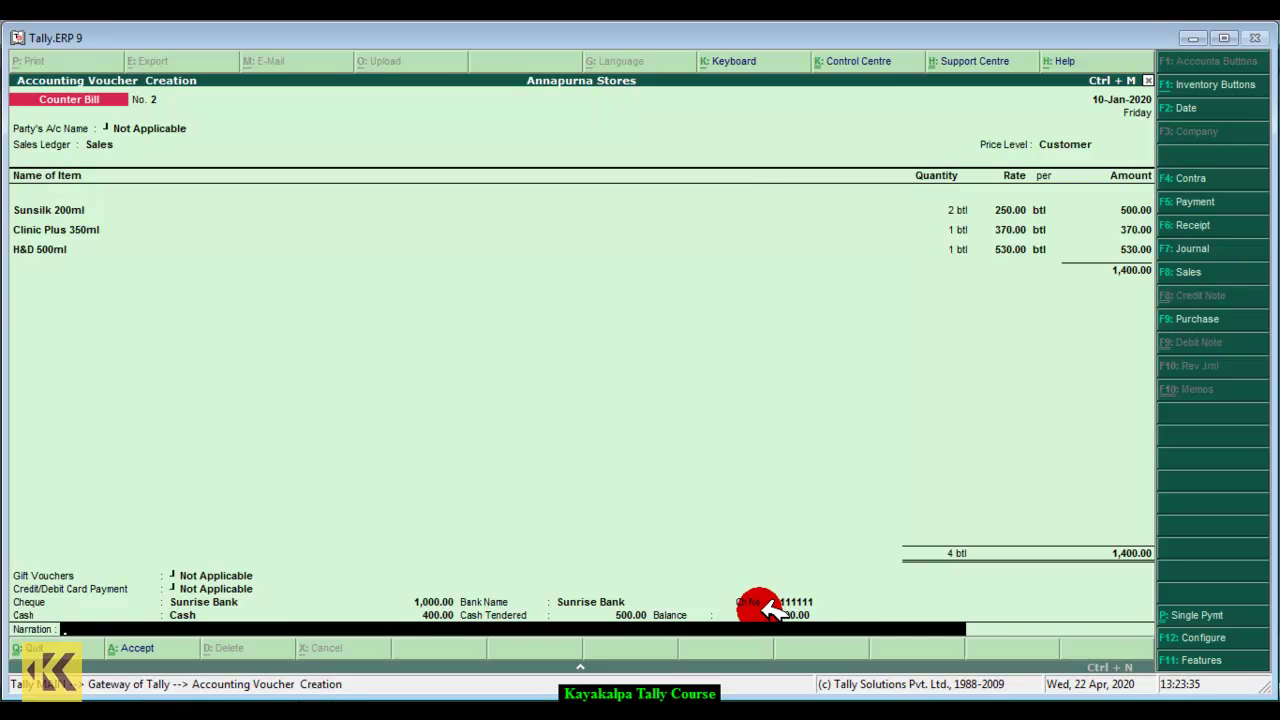
Enter the narration "being goods sold on cash as well as by cheque." and try to save the second bill
text(being goods sold on)
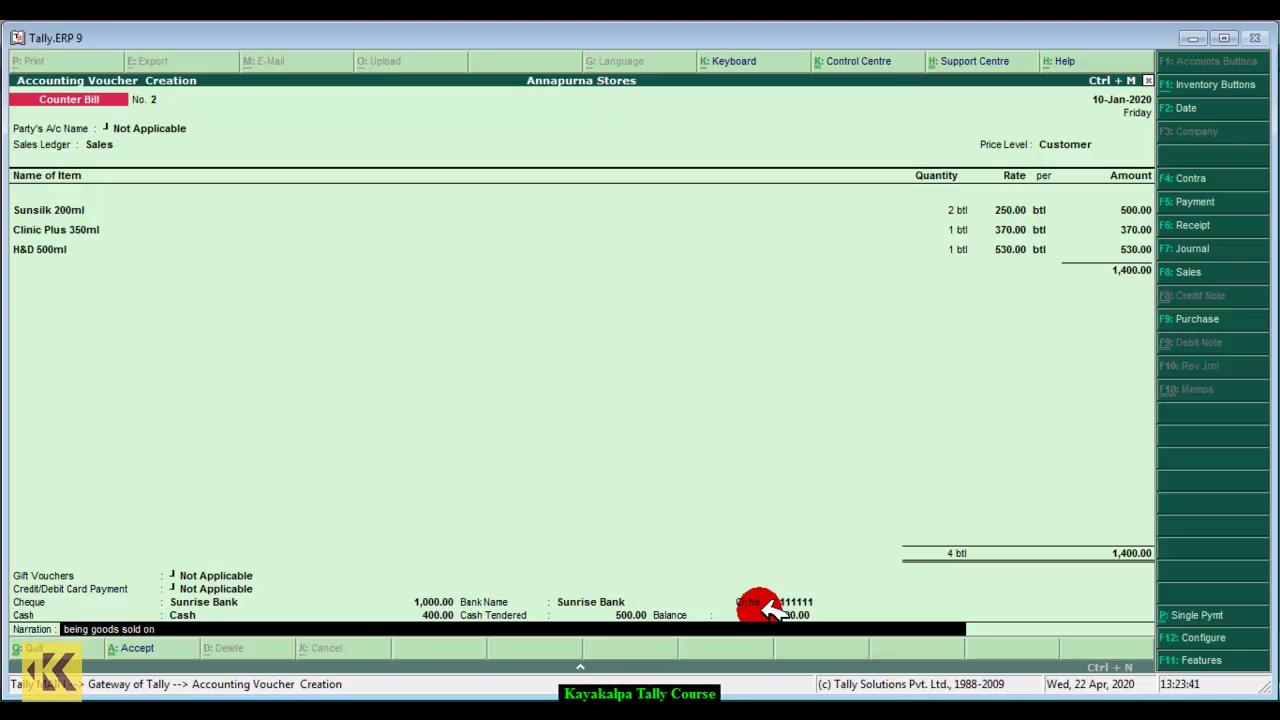
text( cash as well a)
text(s by ch)
text(eue)
text(qu)
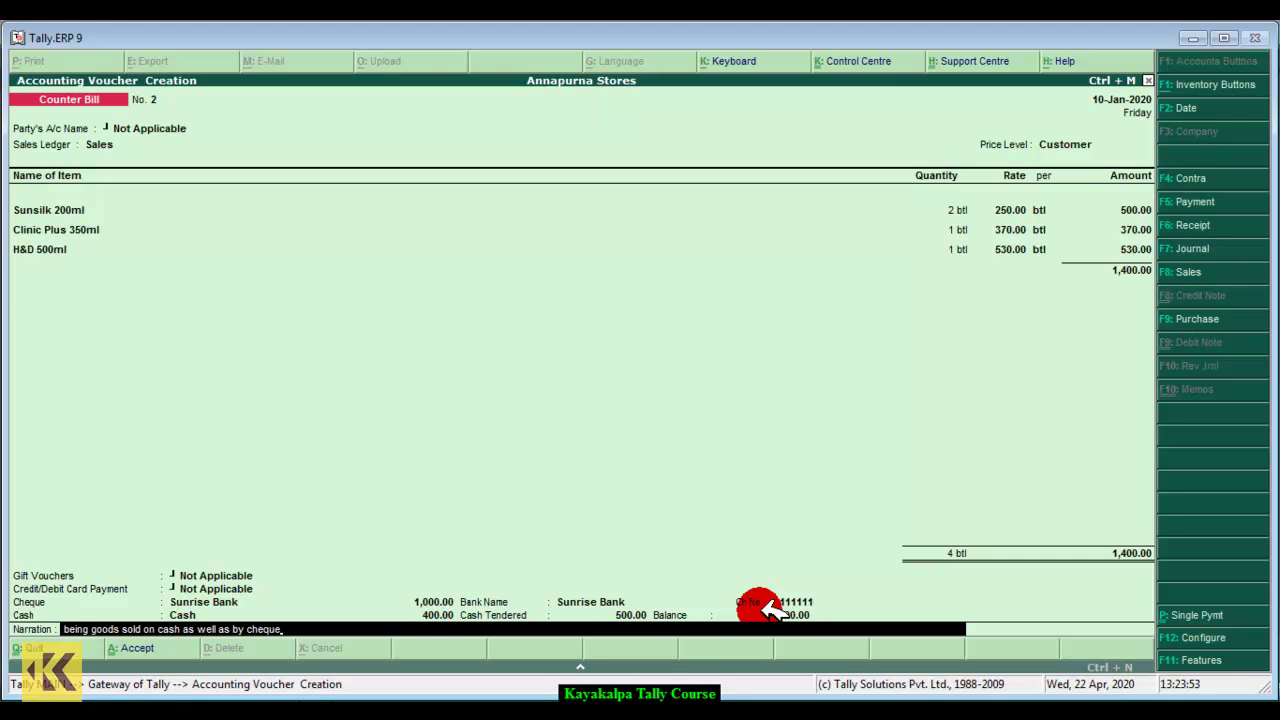
text(e.)
key(Return)
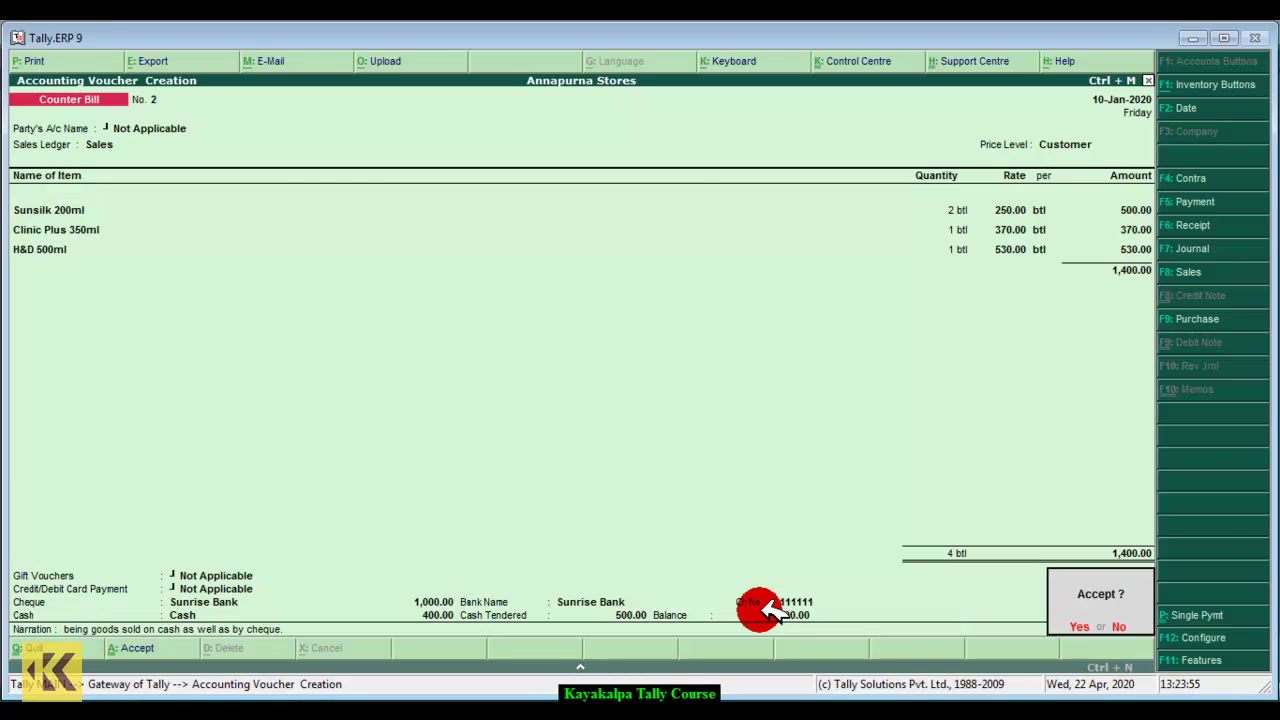
key(Return)
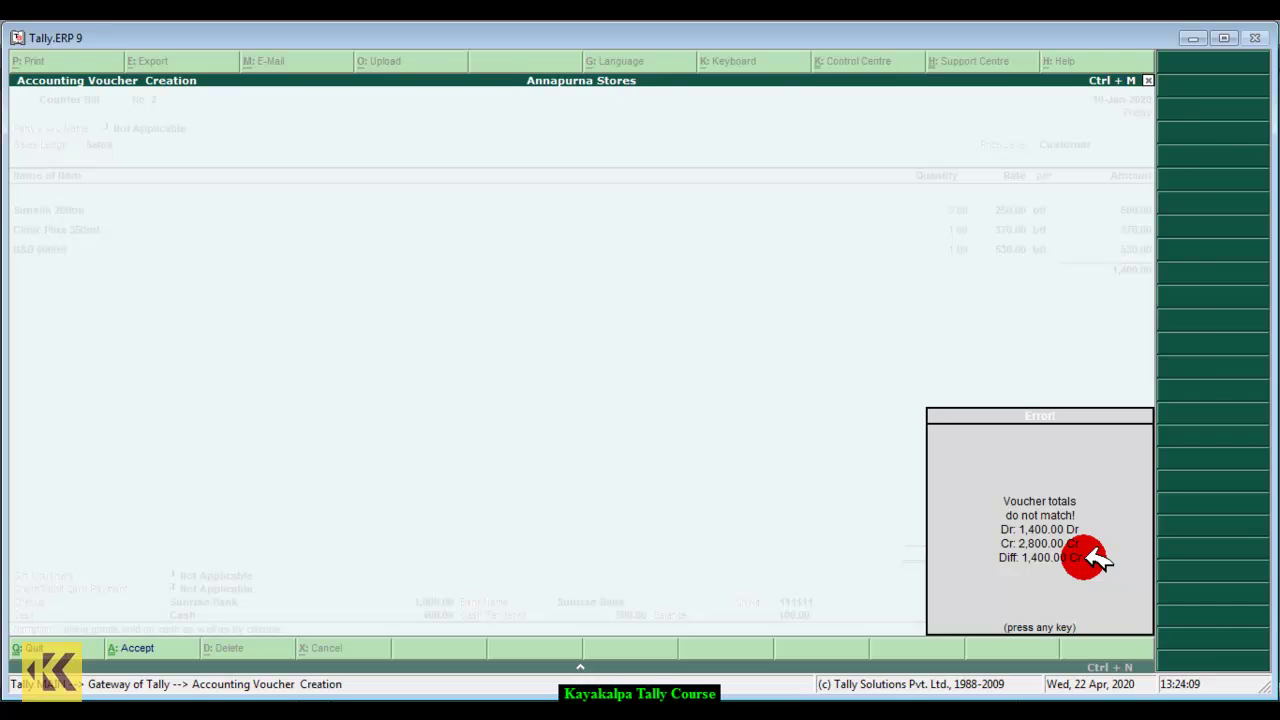
key(Return)
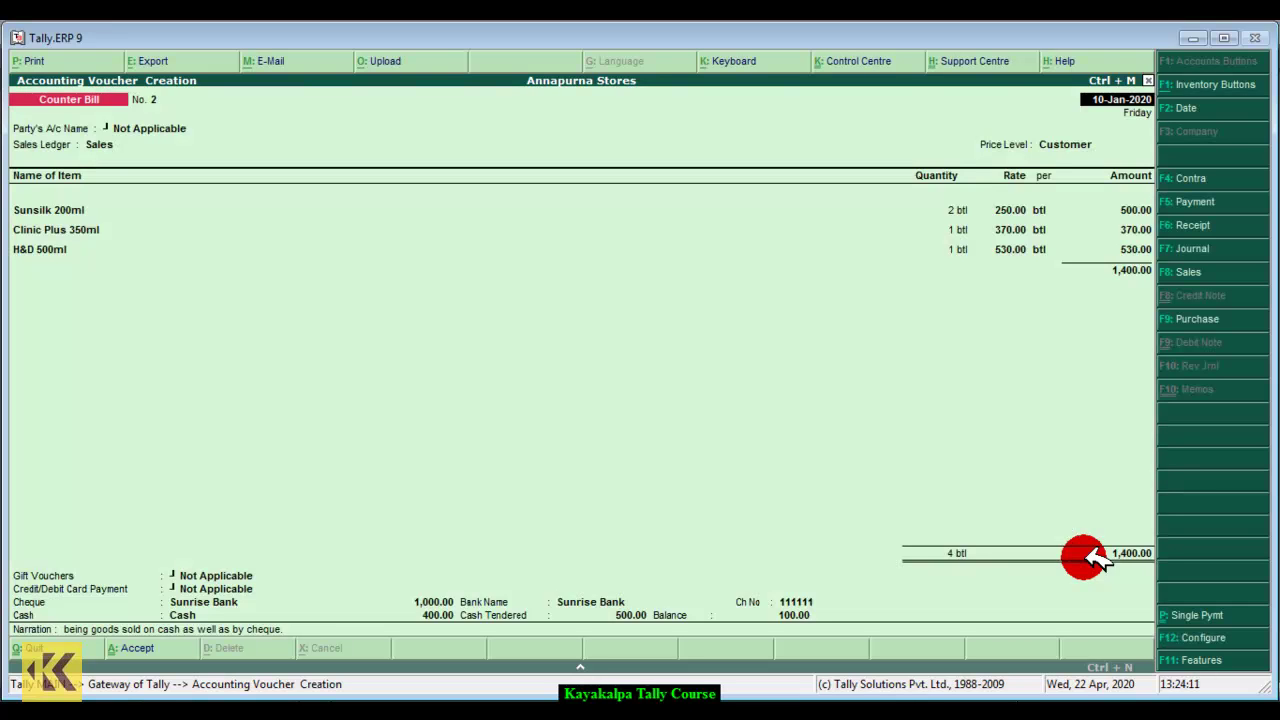